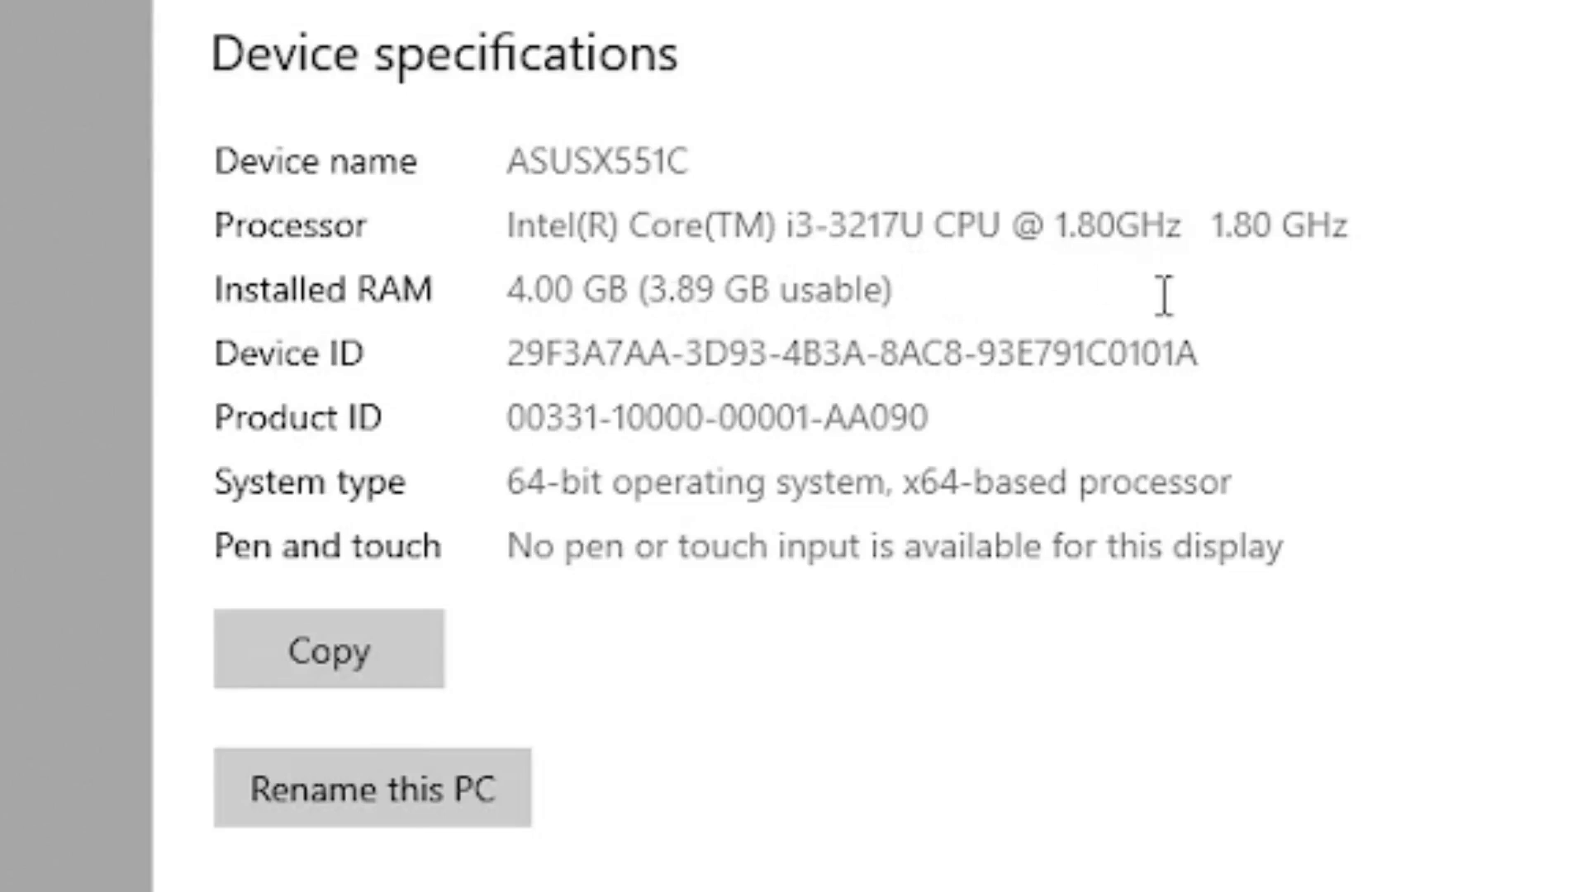
{"action": "left_click_drag", "start_coordinate": [1061, 225], "coordinate": [1191, 226]}
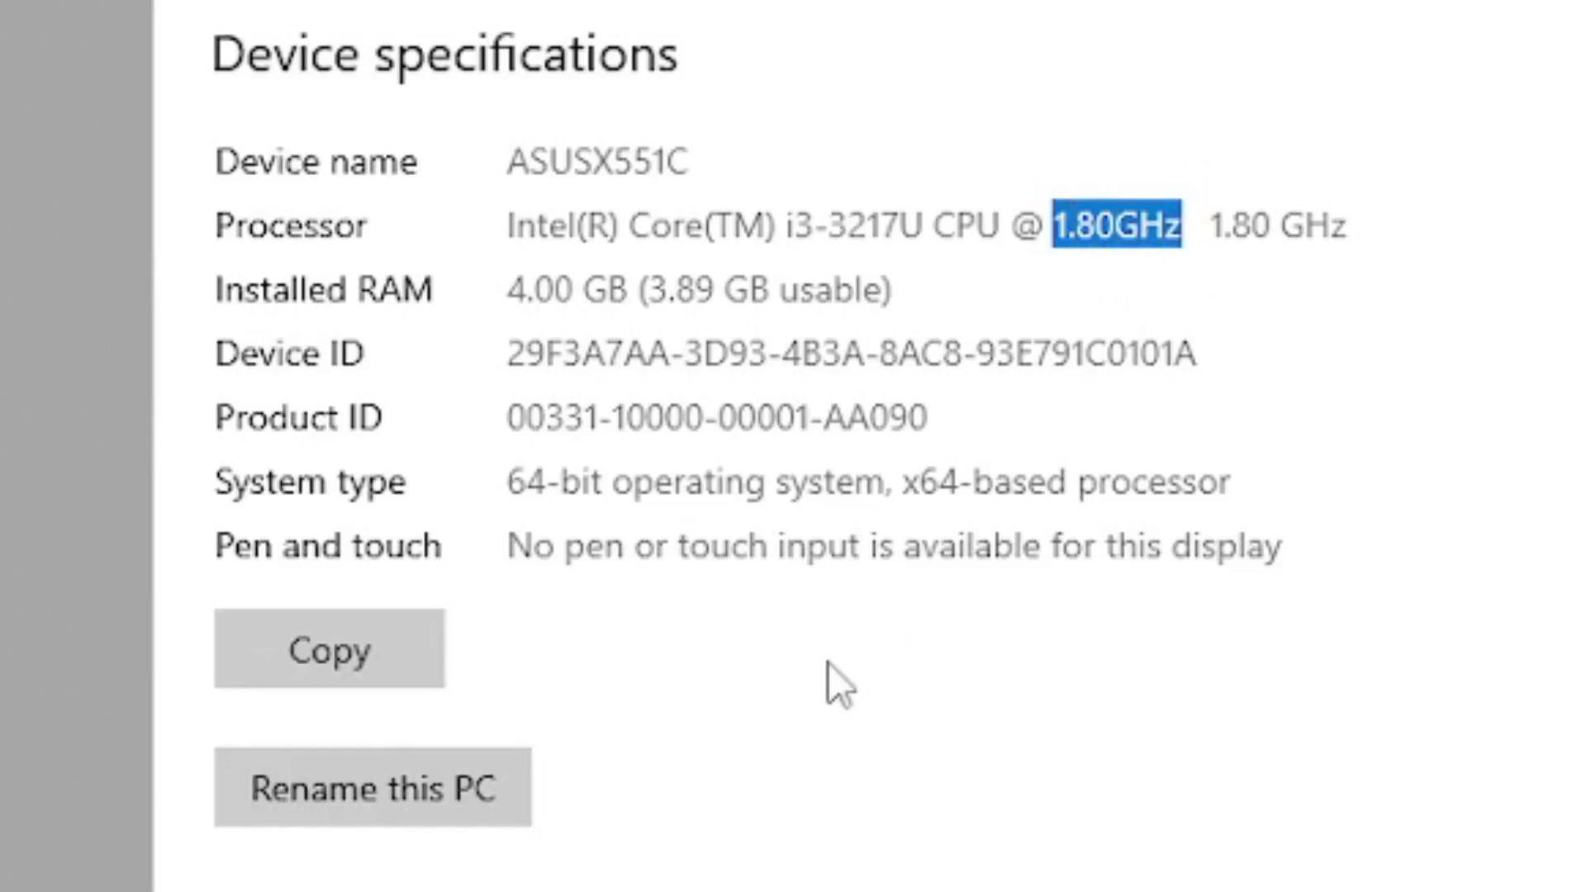
{"action": "left_click", "coordinate": [834, 642]}
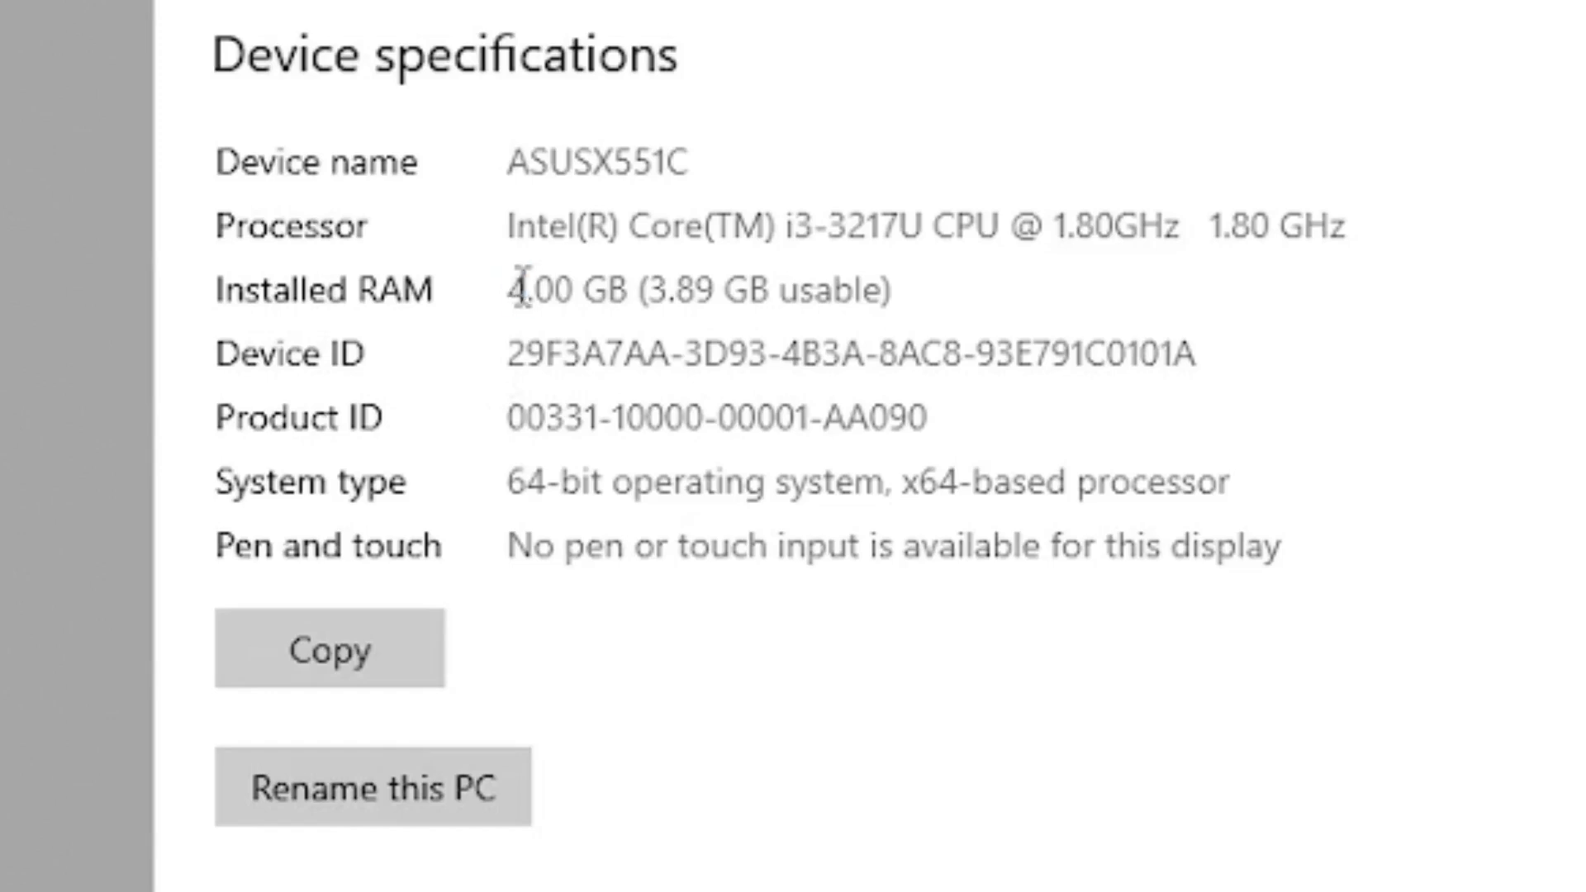
{"action": "left_click_drag", "start_coordinate": [512, 290], "coordinate": [629, 289]}
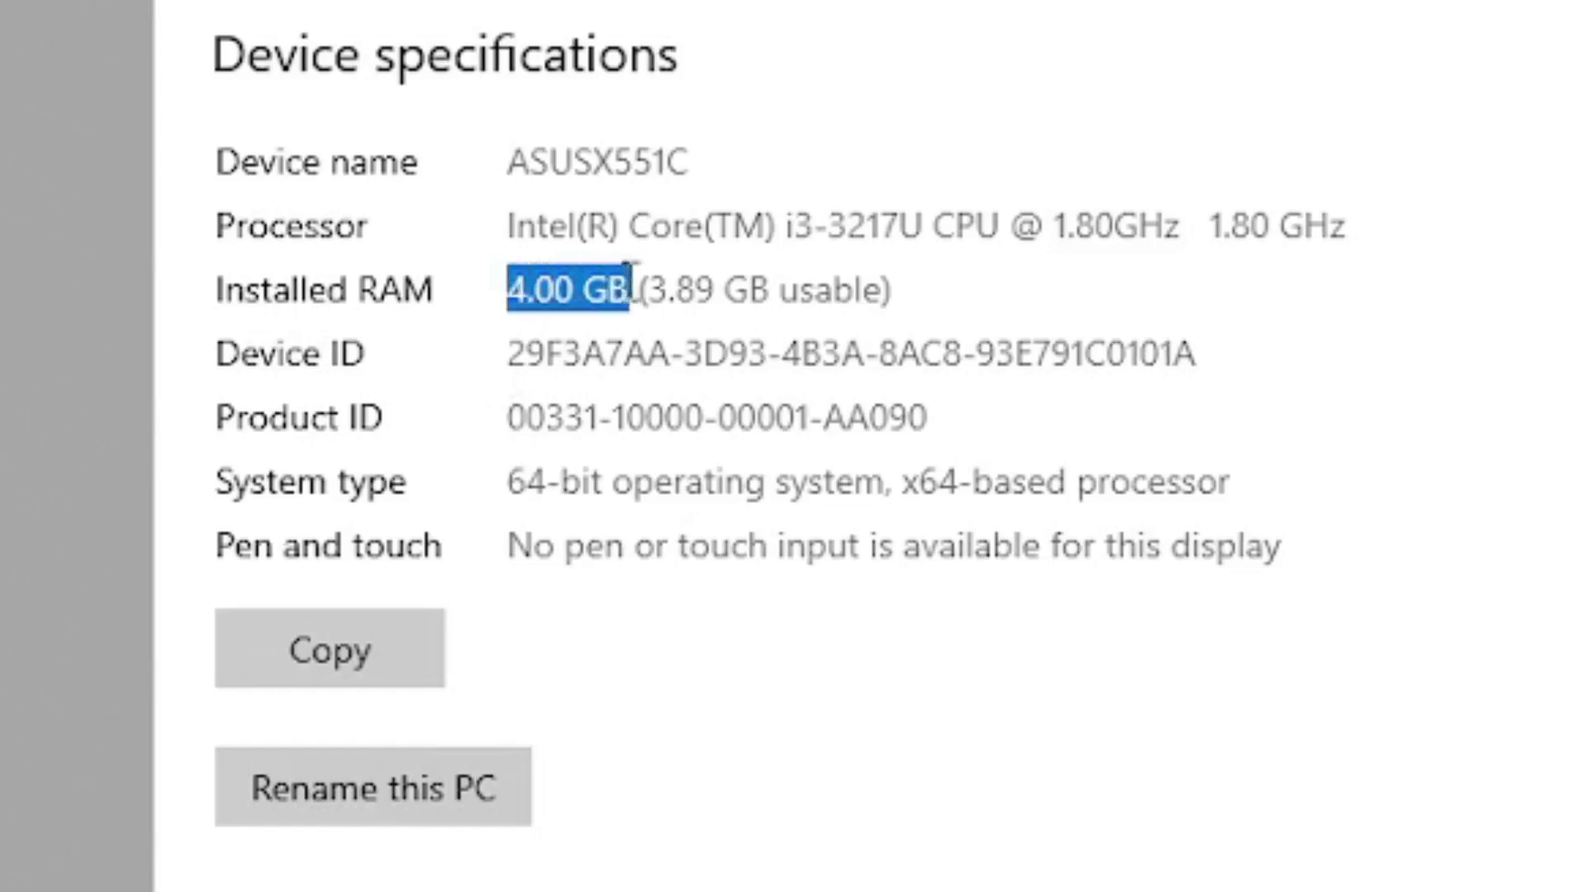
{"action": "left_click", "coordinate": [994, 790]}
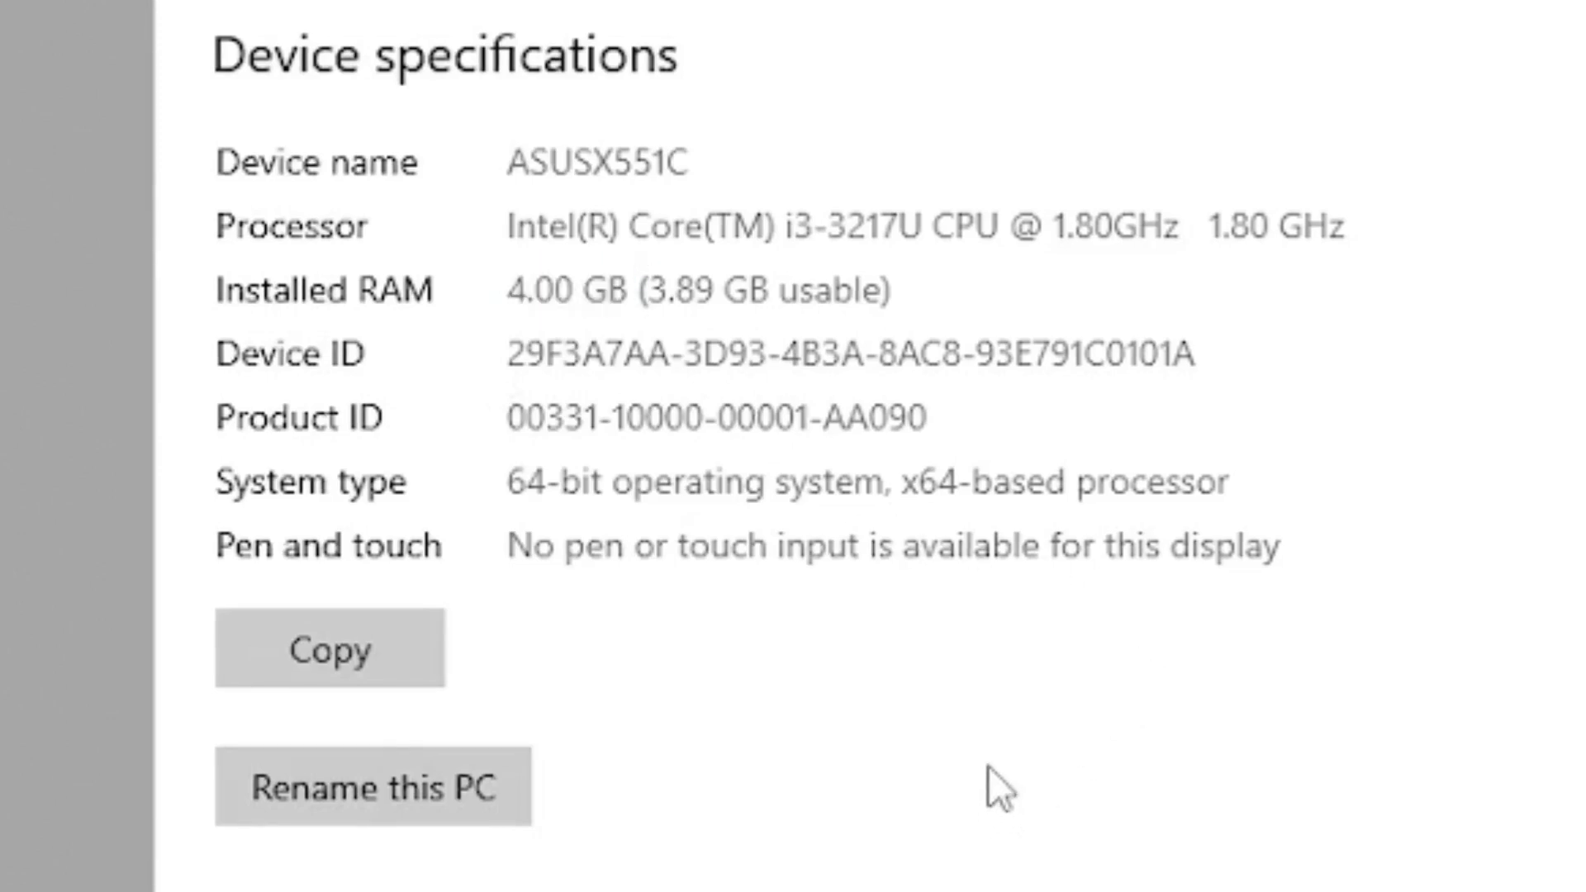
{"action": "scroll", "coordinate": [989, 766], "scroll_direction": "down", "scroll_amount": 5}
{"action": "scroll", "coordinate": [974, 686], "scroll_direction": "down", "scroll_amount": 3}
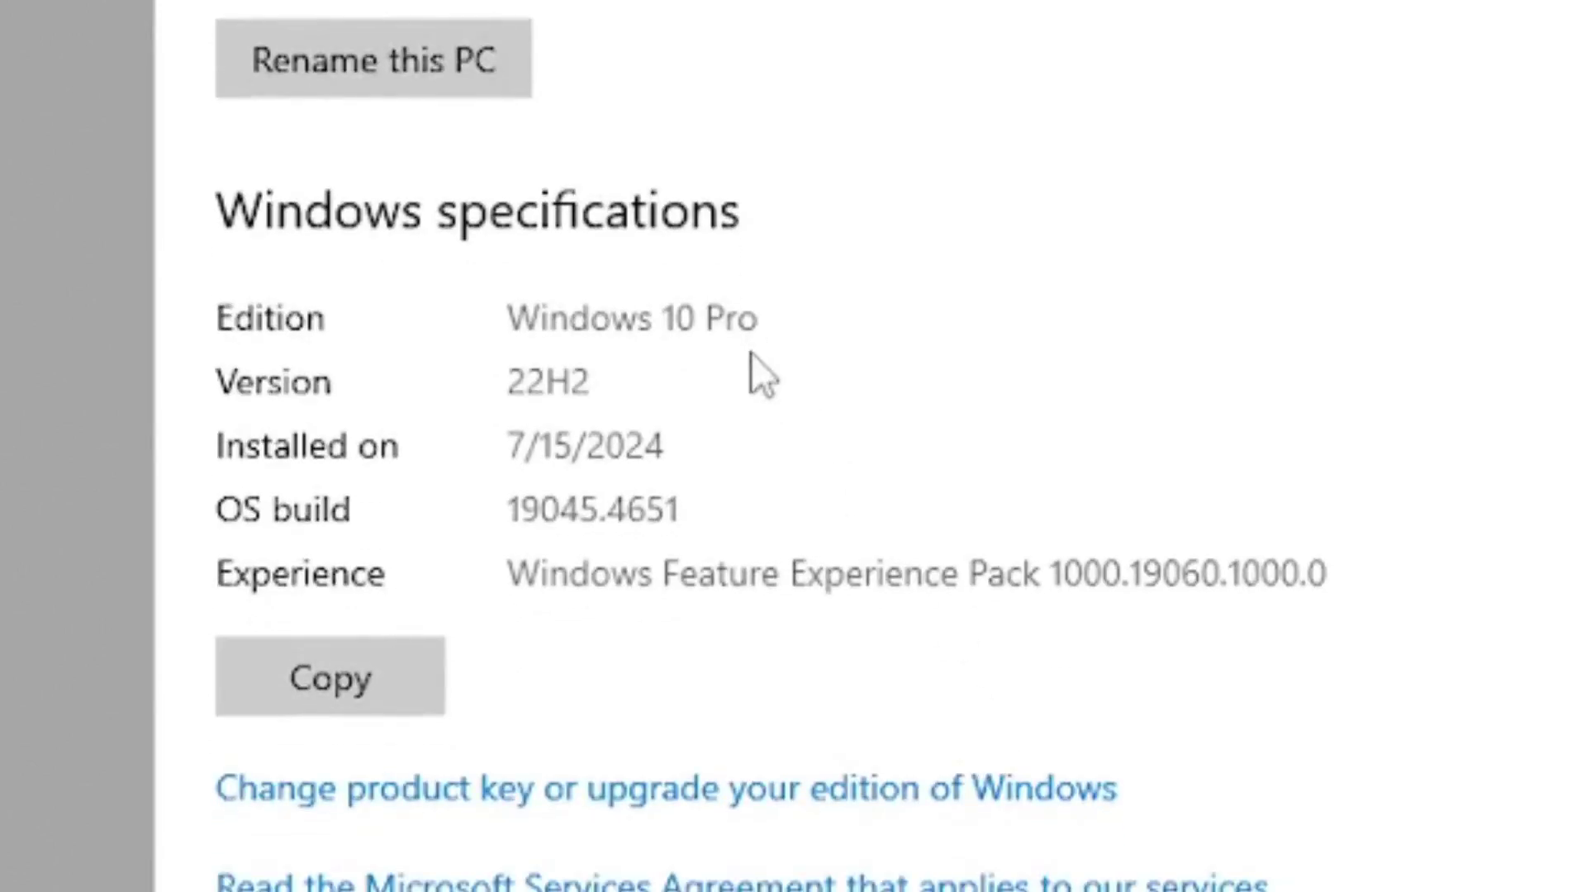
{"action": "left_click_drag", "start_coordinate": [758, 321], "coordinate": [513, 353]}
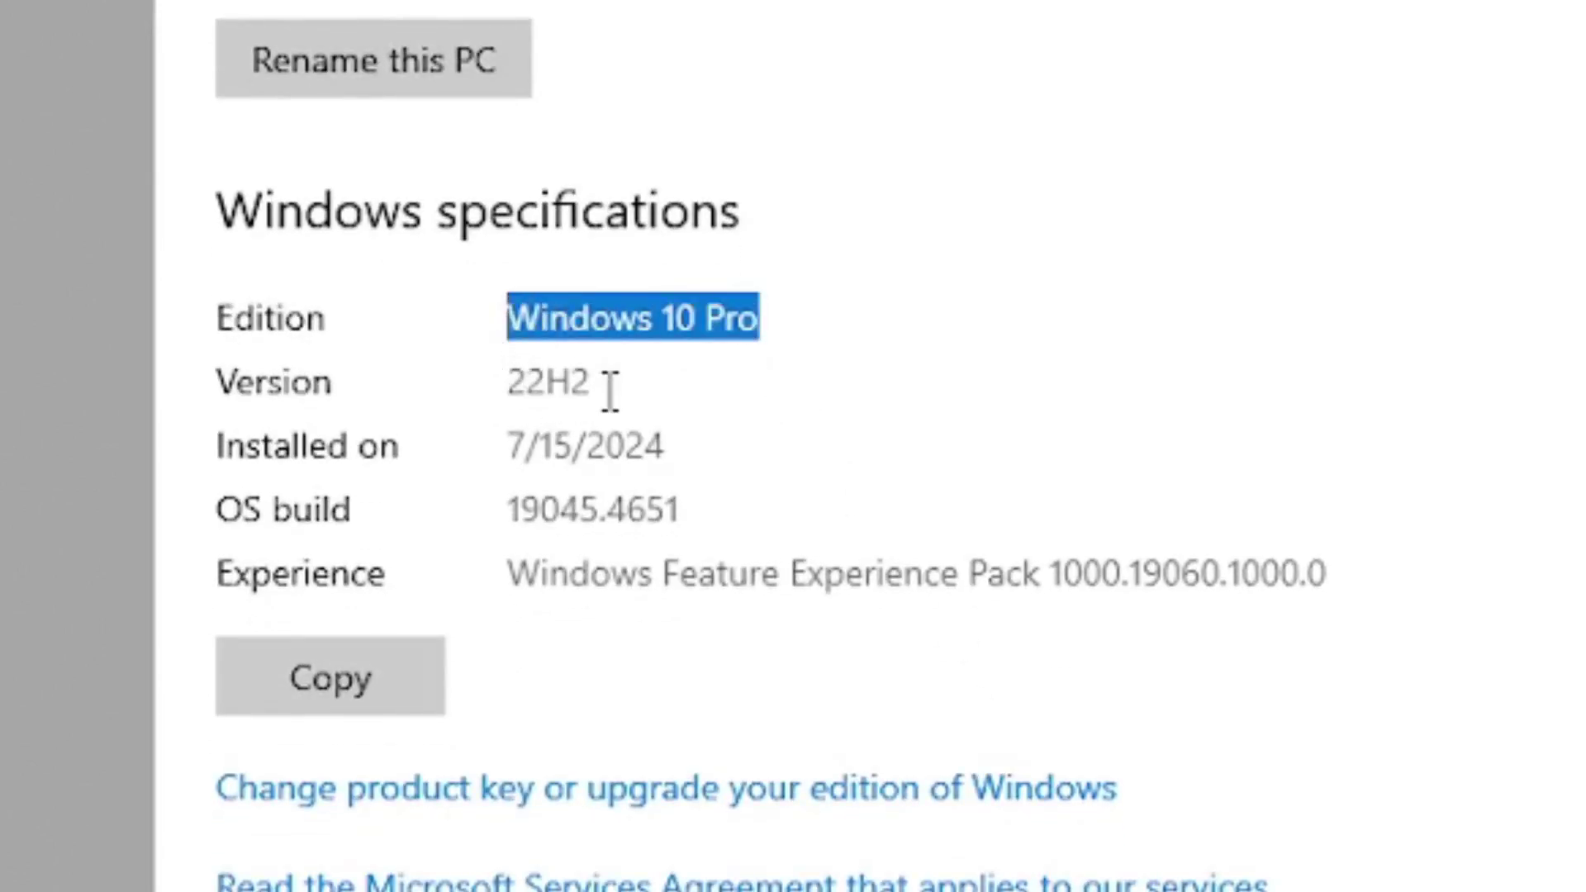
{"action": "left_click_drag", "start_coordinate": [666, 450], "coordinate": [498, 457]}
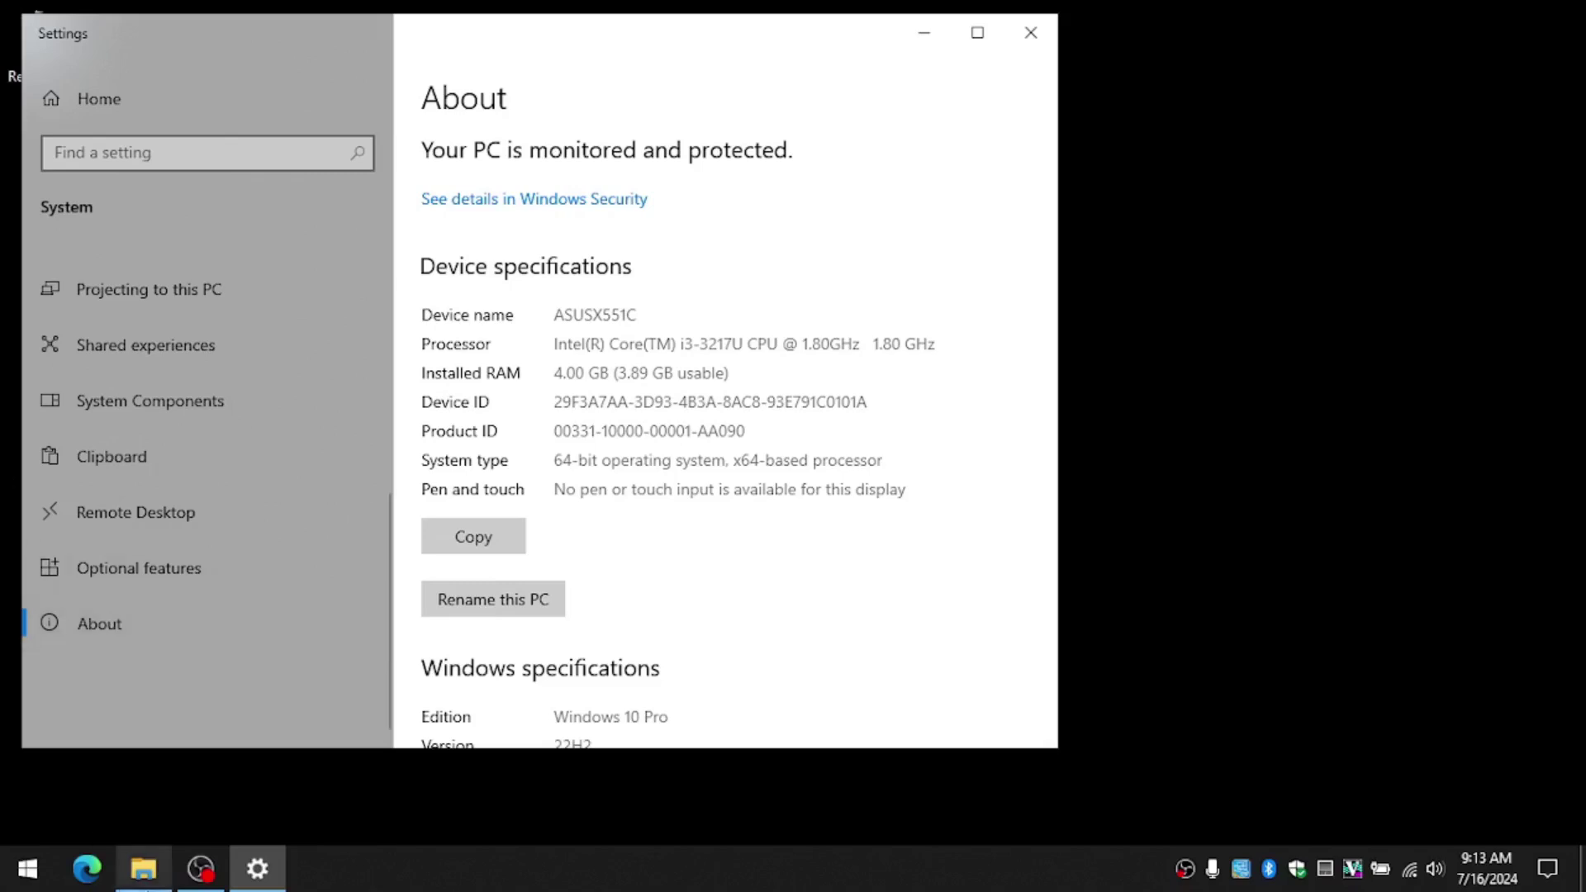
{"action": "mouse_move", "coordinate": [143, 868]}
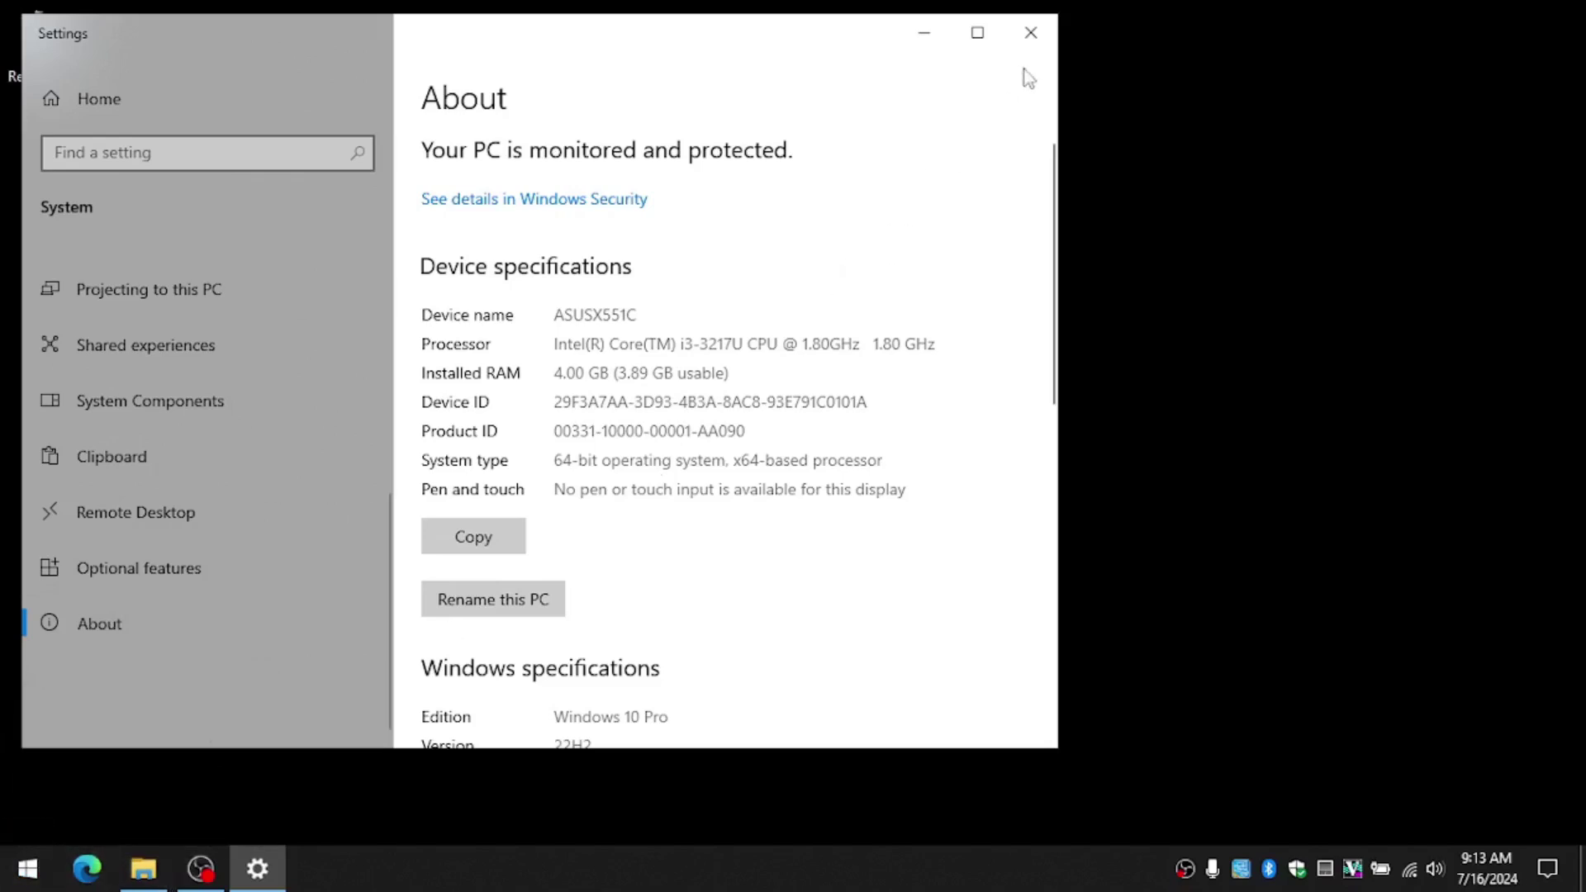
{"action": "left_click", "coordinate": [1033, 33]}
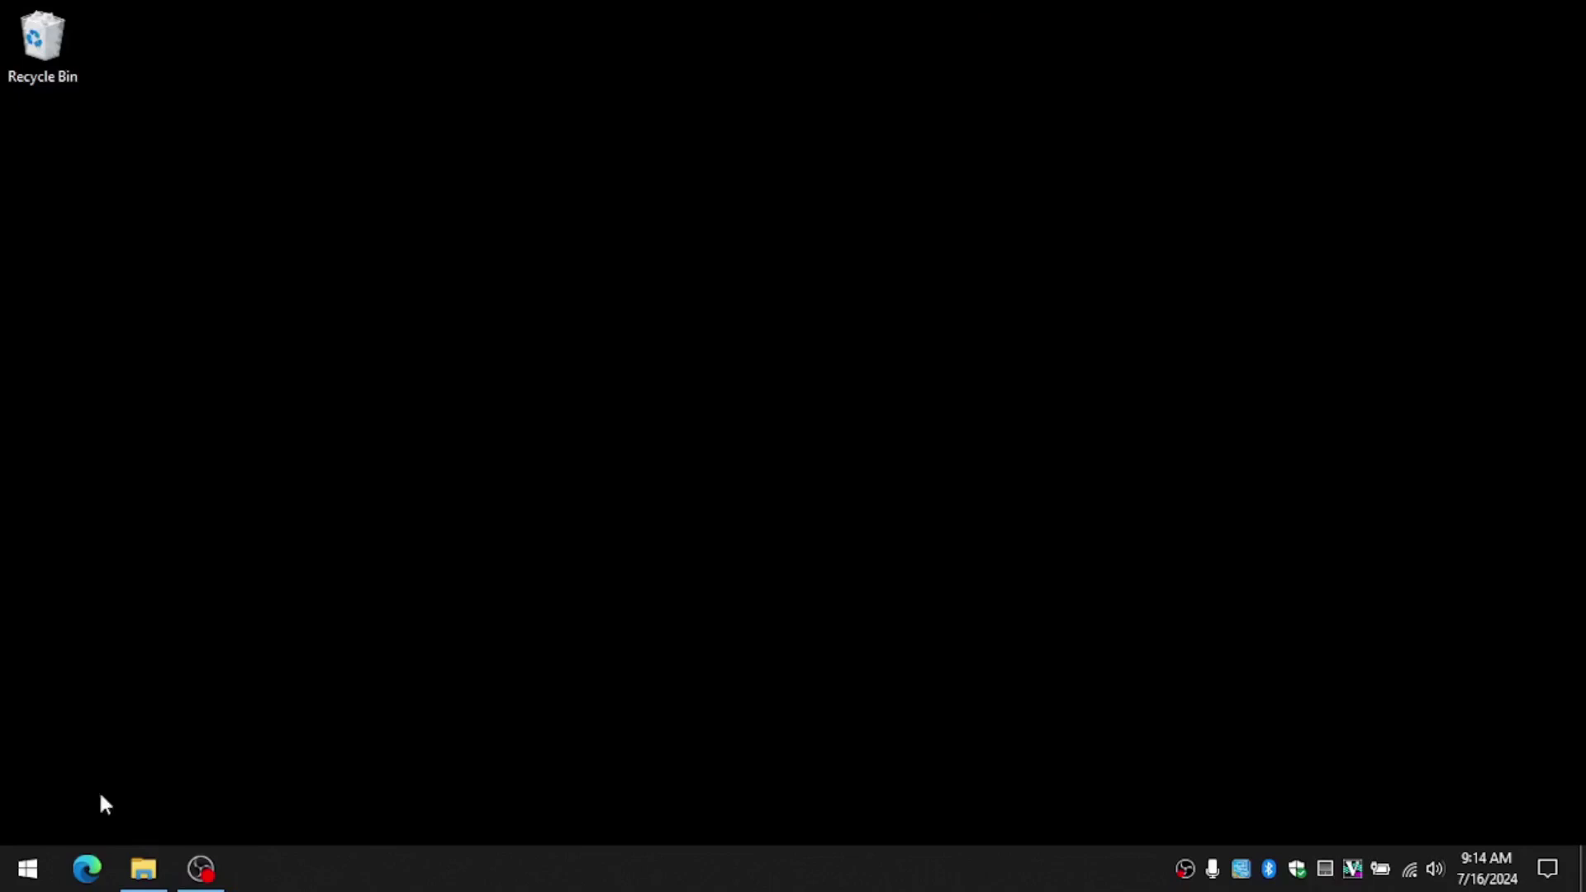
Open Microsoft Edge and load yaesu.com from the address bar
{"action": "left_click", "coordinate": [89, 869]}
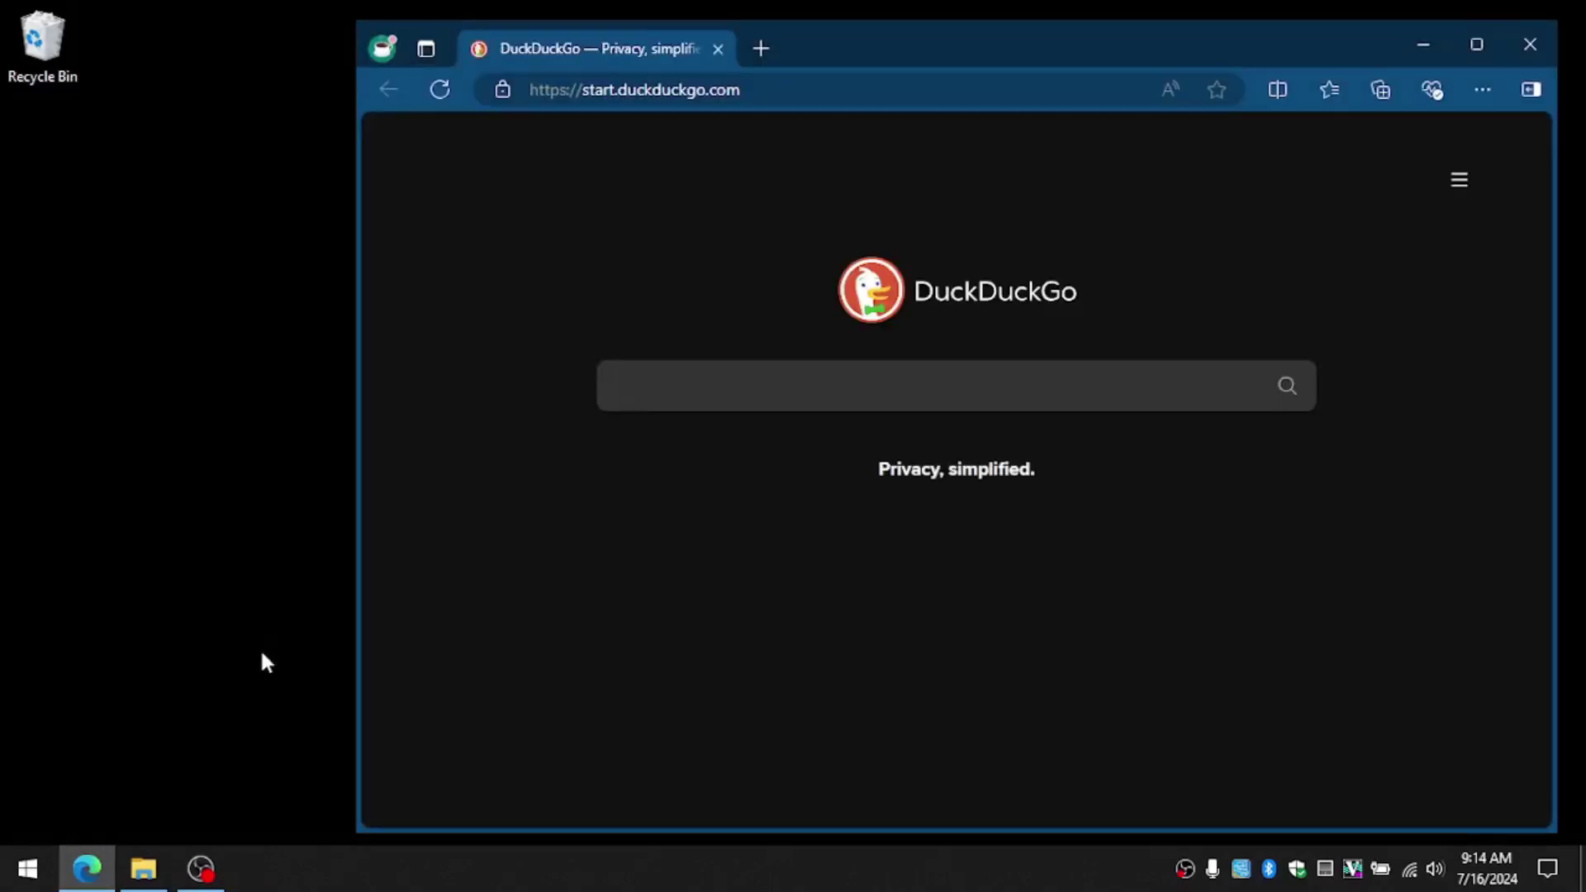
{"action": "left_click", "coordinate": [826, 98]}
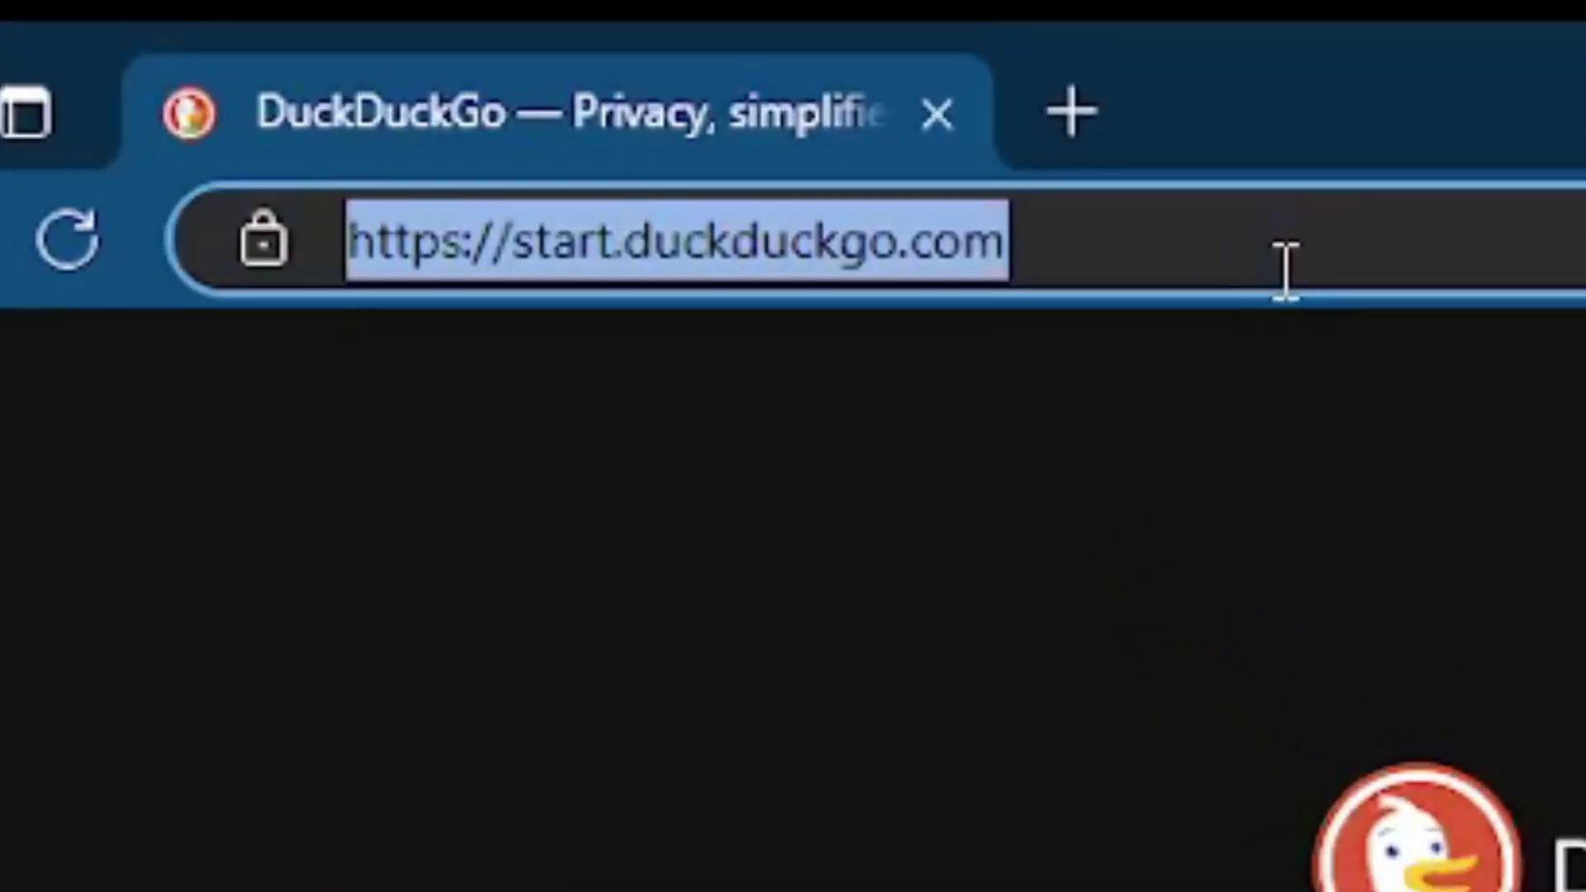
{"action": "type", "text": "yaesu.com"}
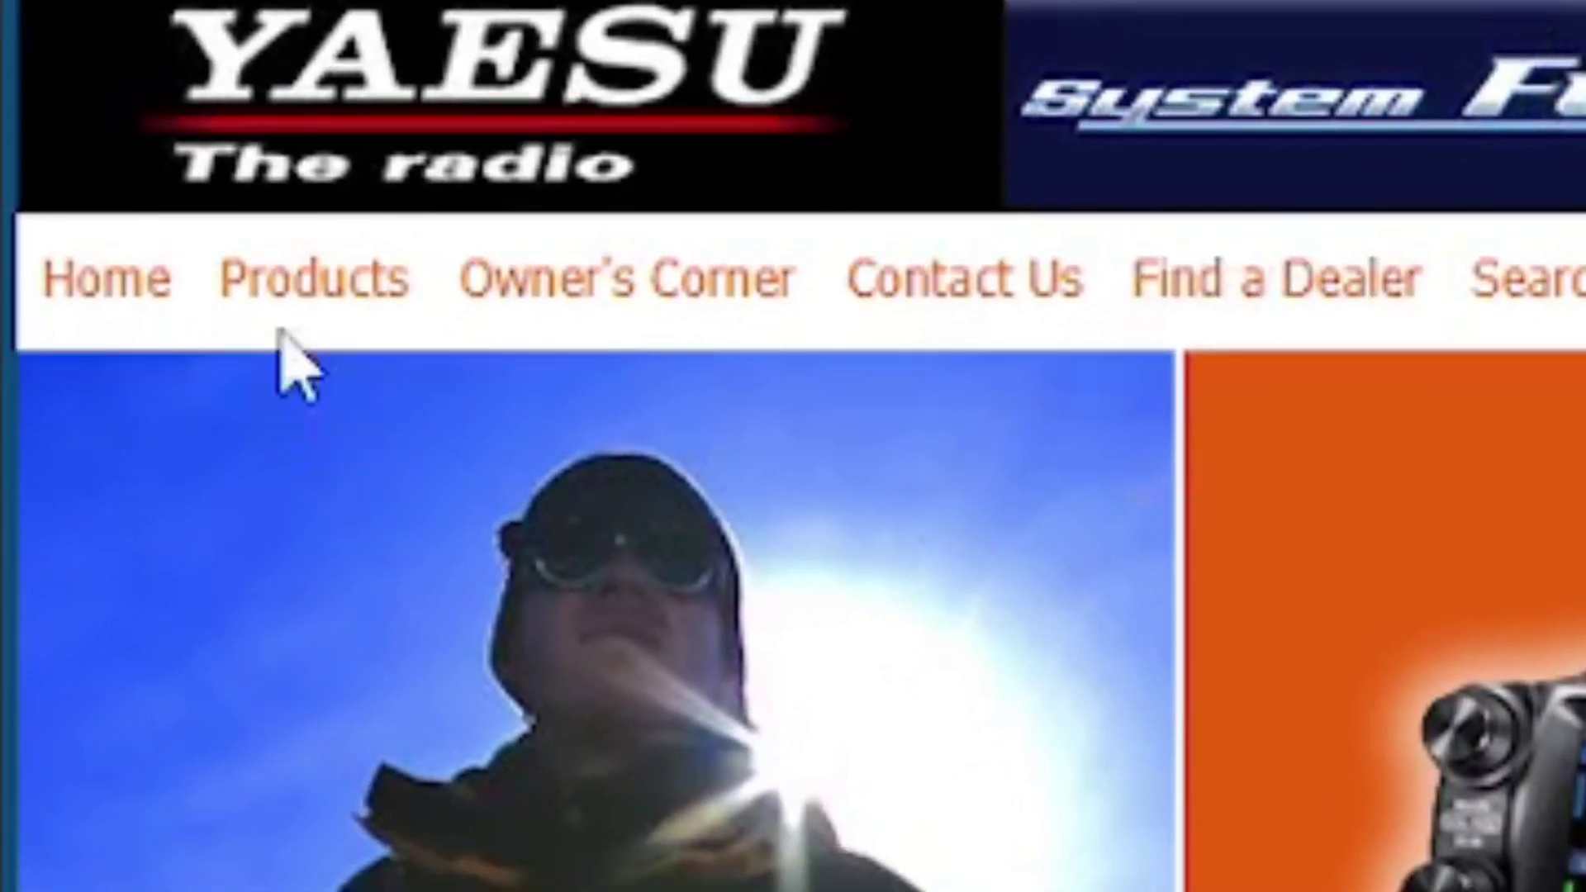
Go to Products > HF Transceivers/Amplifiers > FT-710 and show its Files tab
{"action": "mouse_move", "coordinate": [286, 315]}
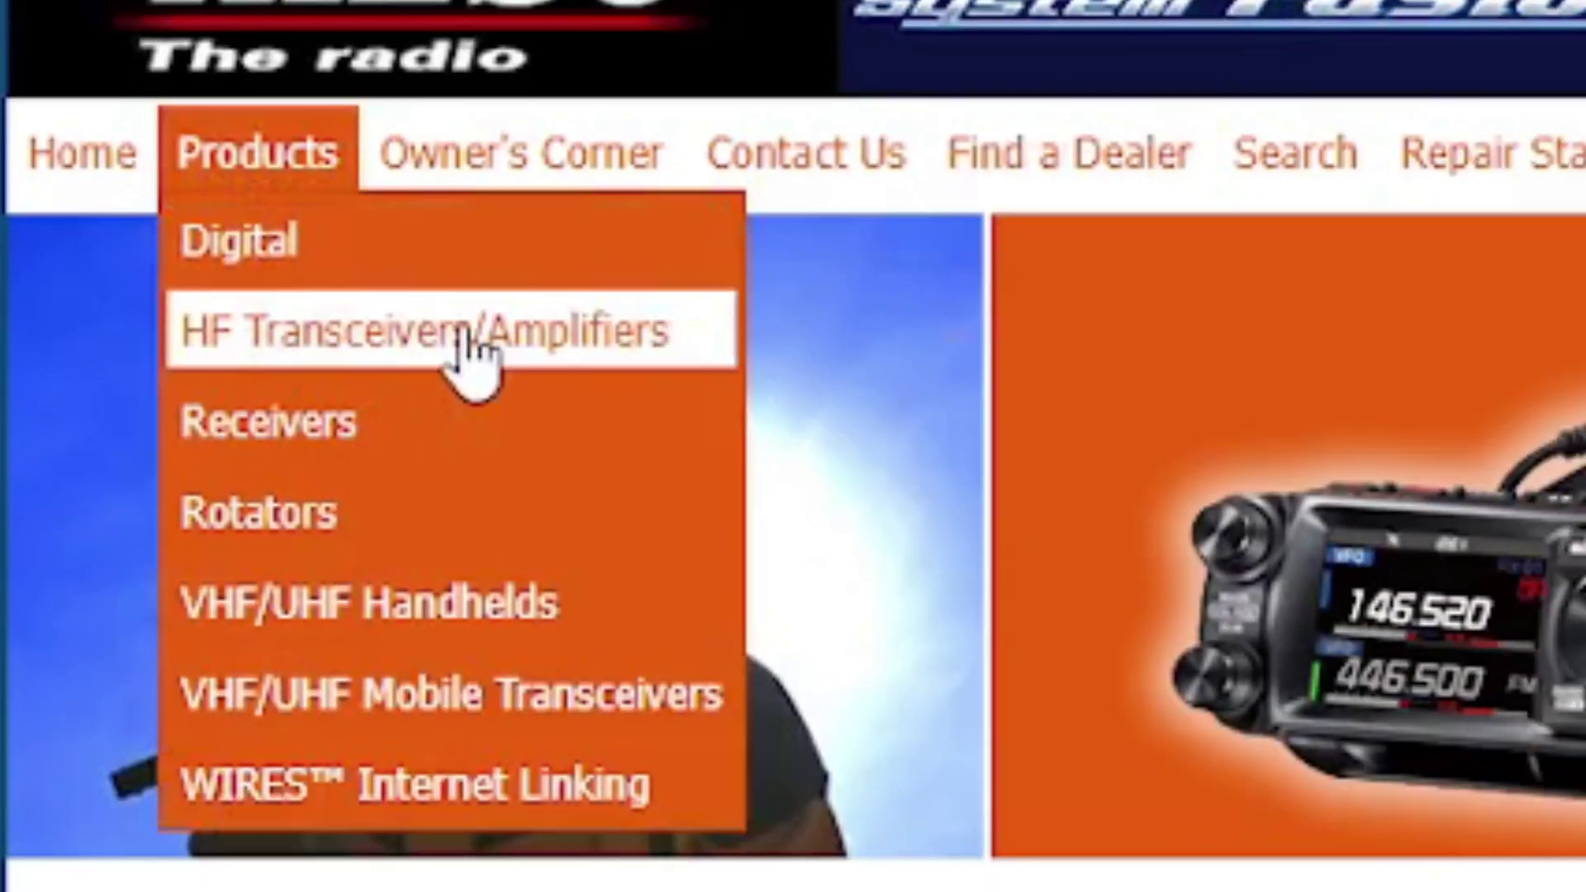
{"action": "left_click", "coordinate": [554, 491]}
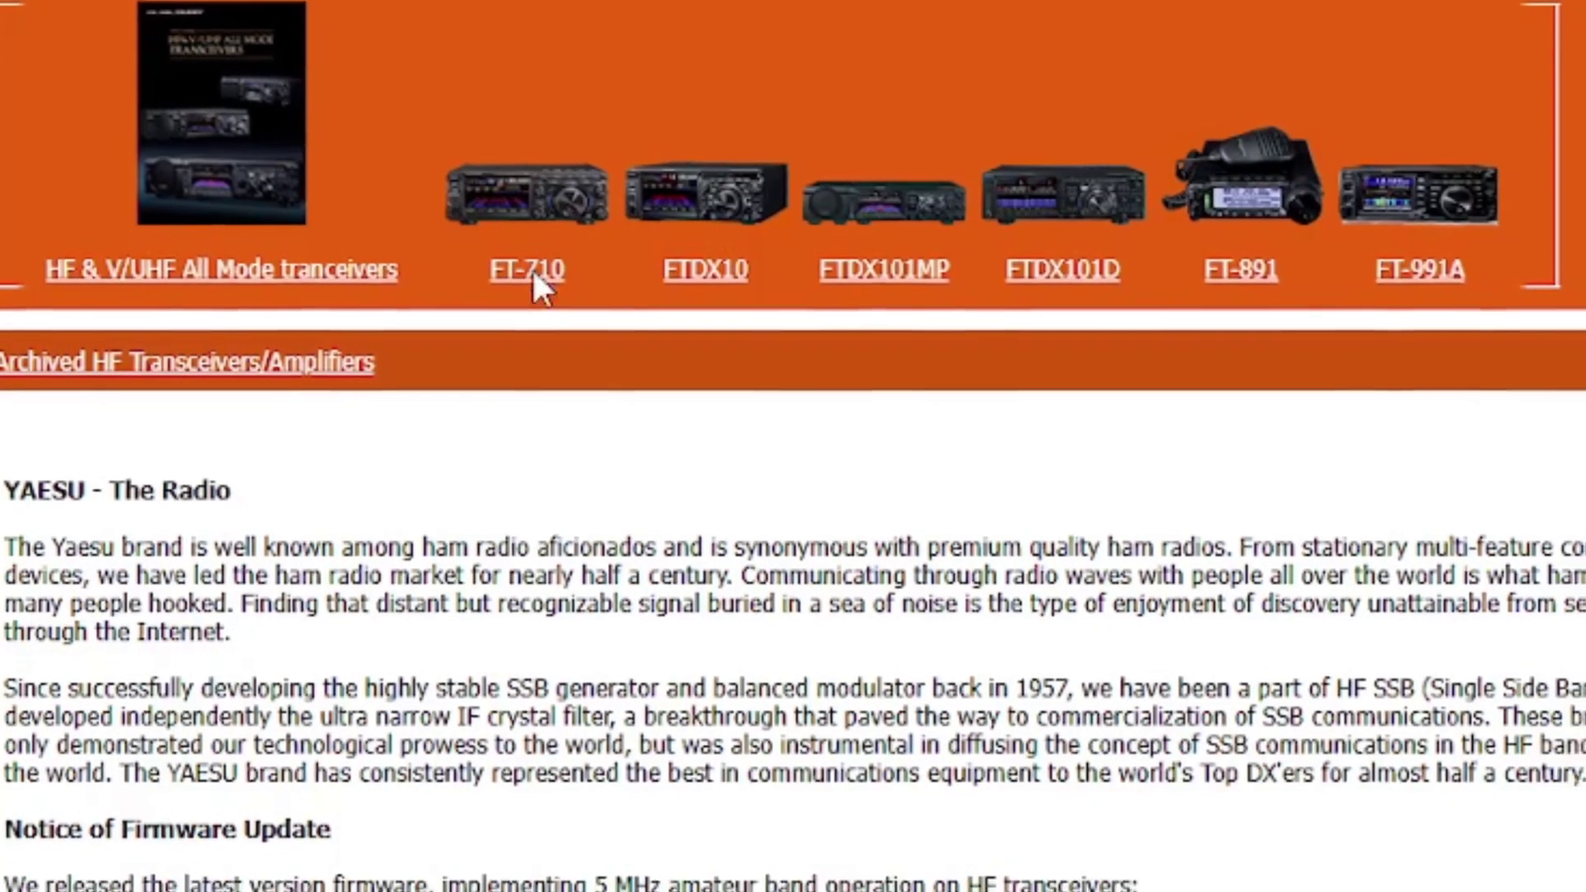
{"action": "left_click", "coordinate": [533, 275]}
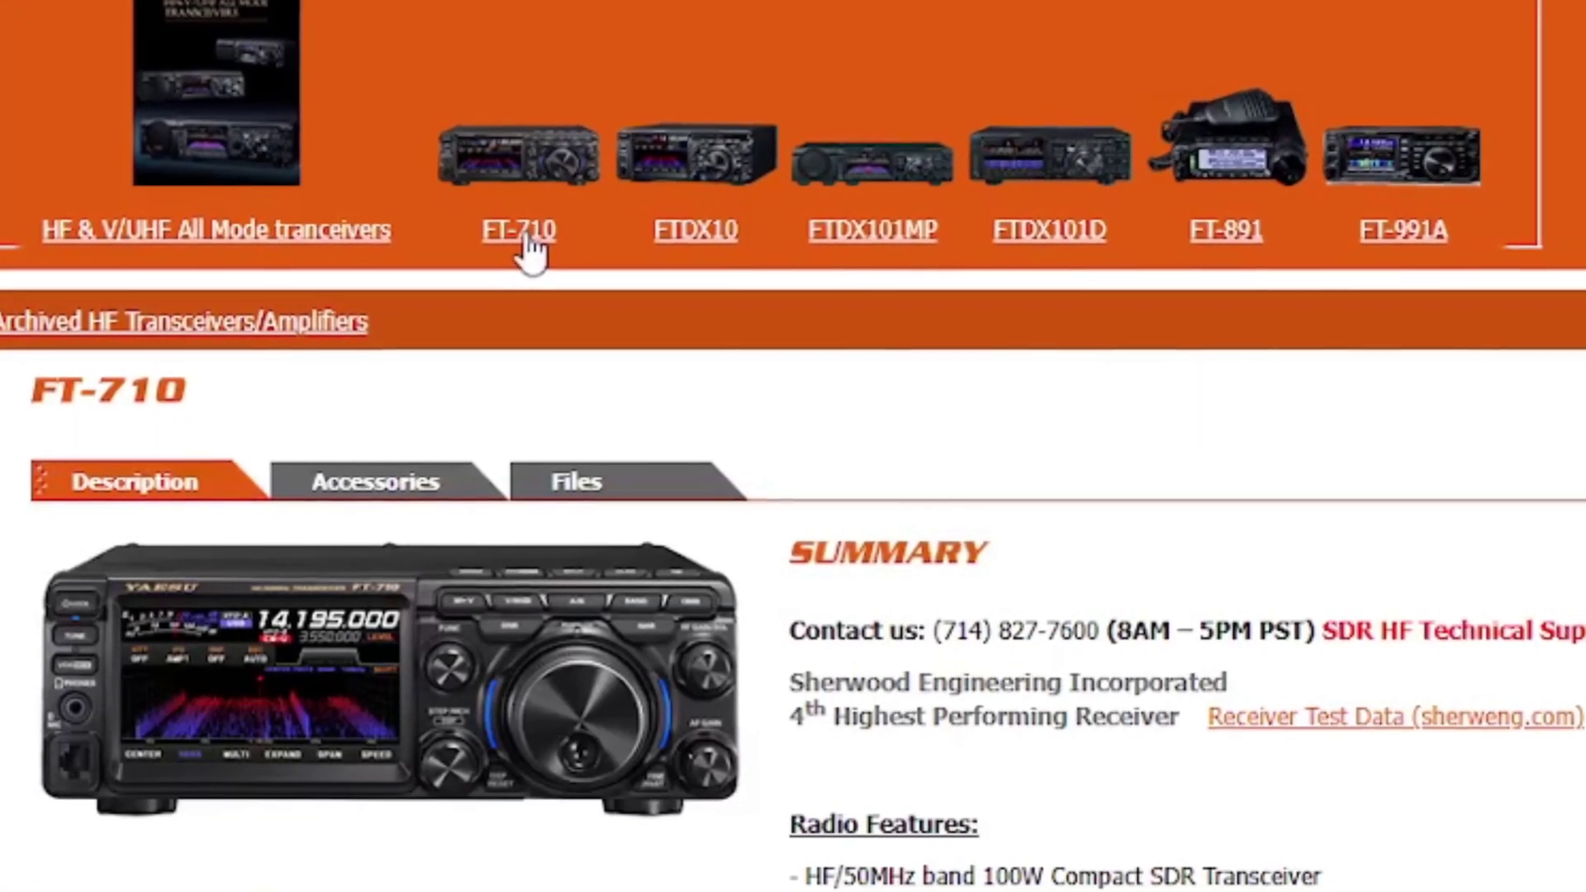
{"action": "left_click", "coordinate": [582, 484]}
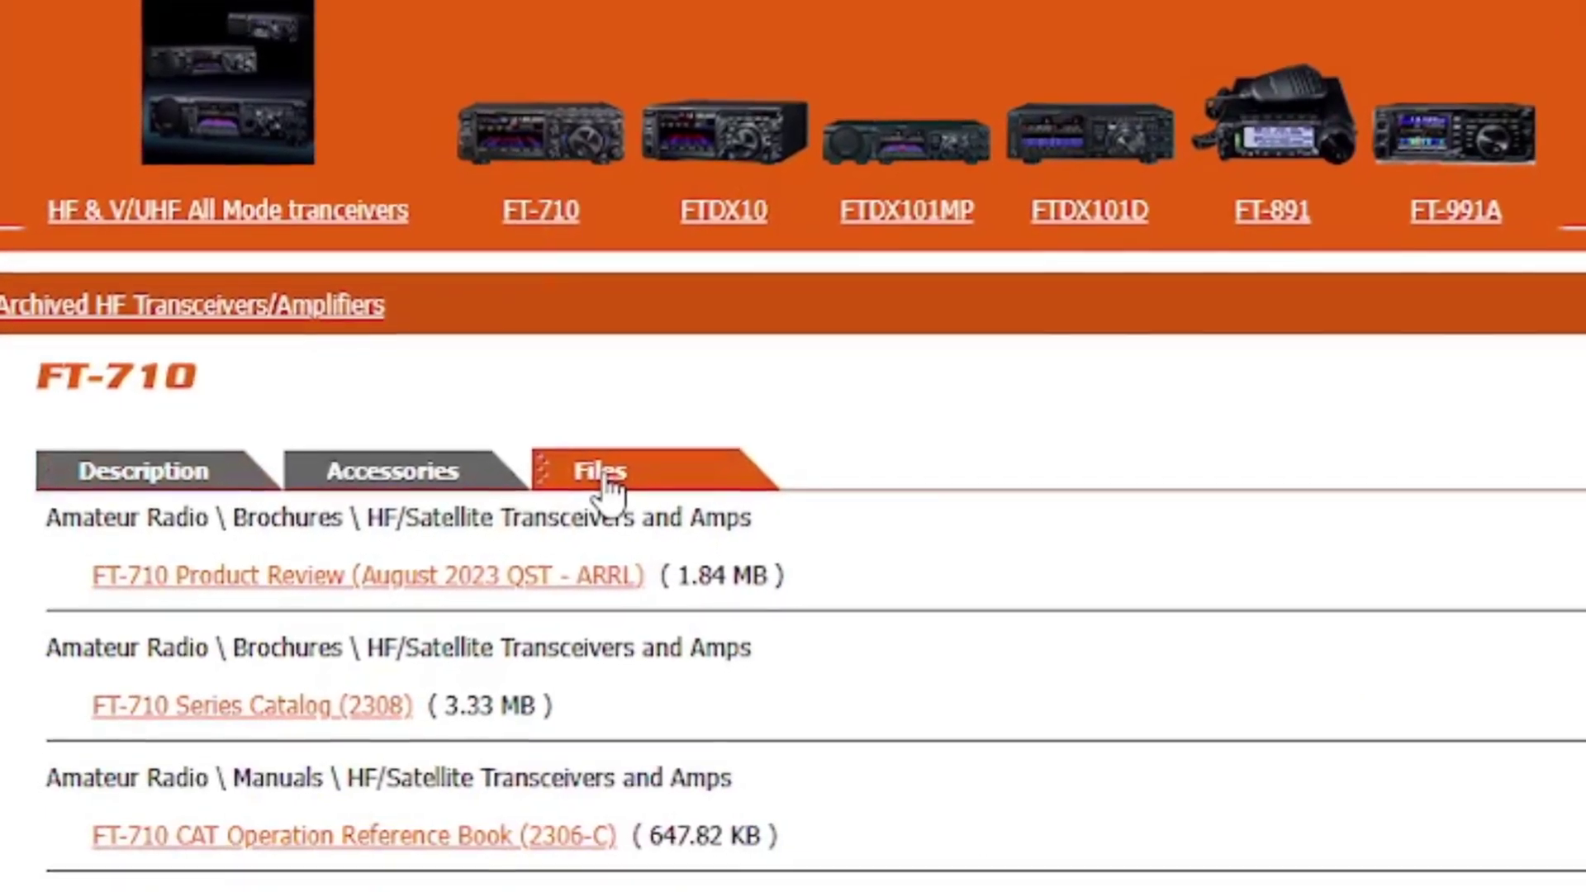
Scroll to the Software section and download the FT-710 USB Virtual COM Port Driver (Windows 11/10)
{"action": "scroll", "coordinate": [743, 566], "scroll_direction": "down", "scroll_amount": 3}
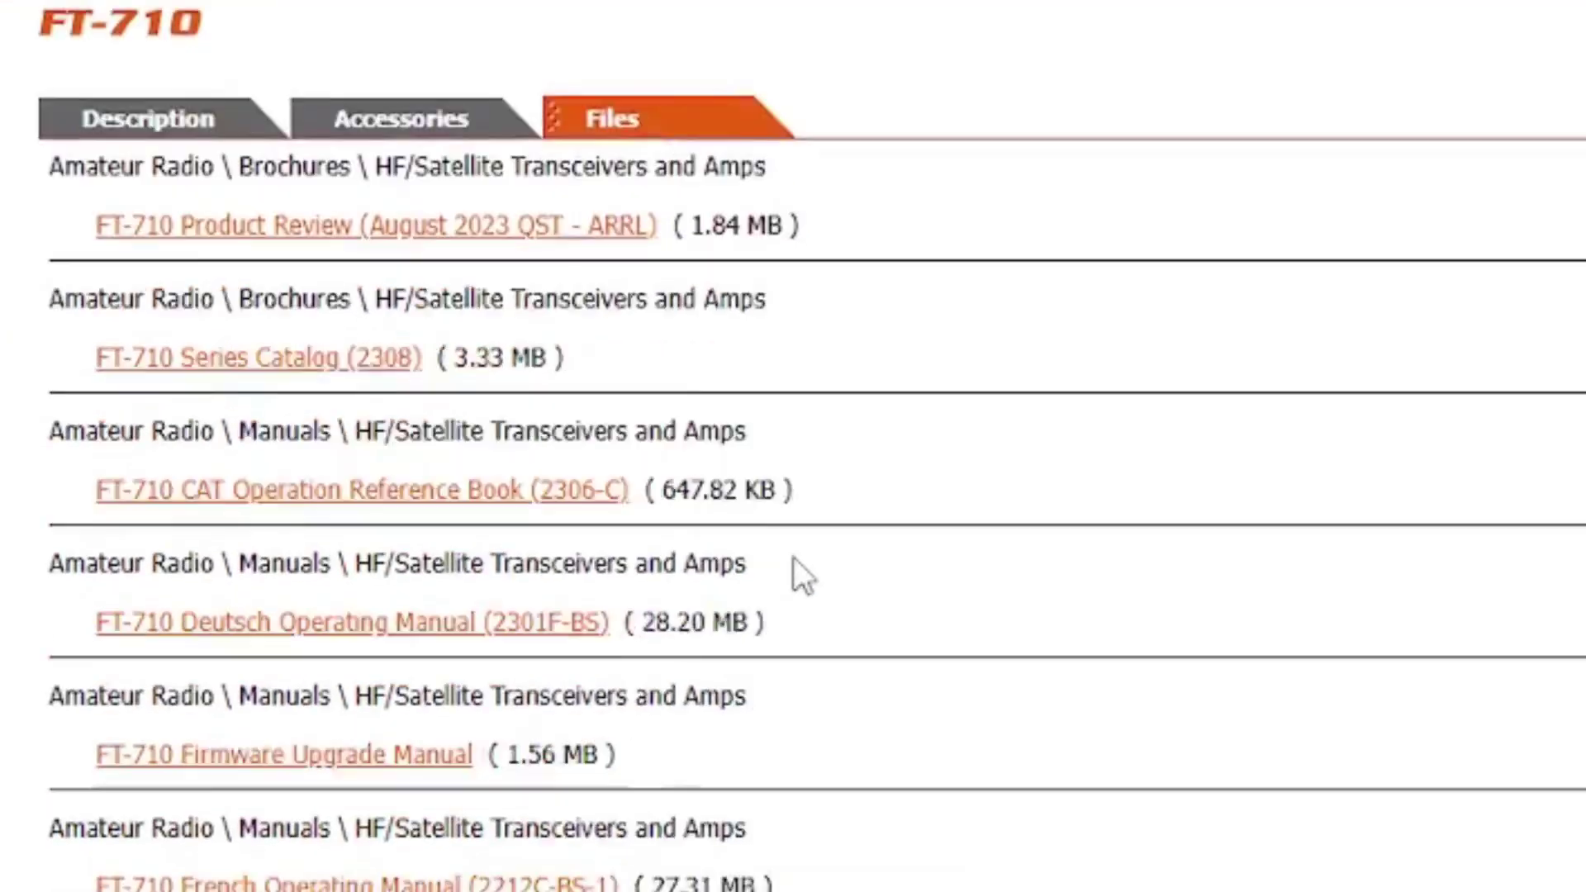
{"action": "scroll", "coordinate": [798, 554], "scroll_direction": "down", "scroll_amount": 4}
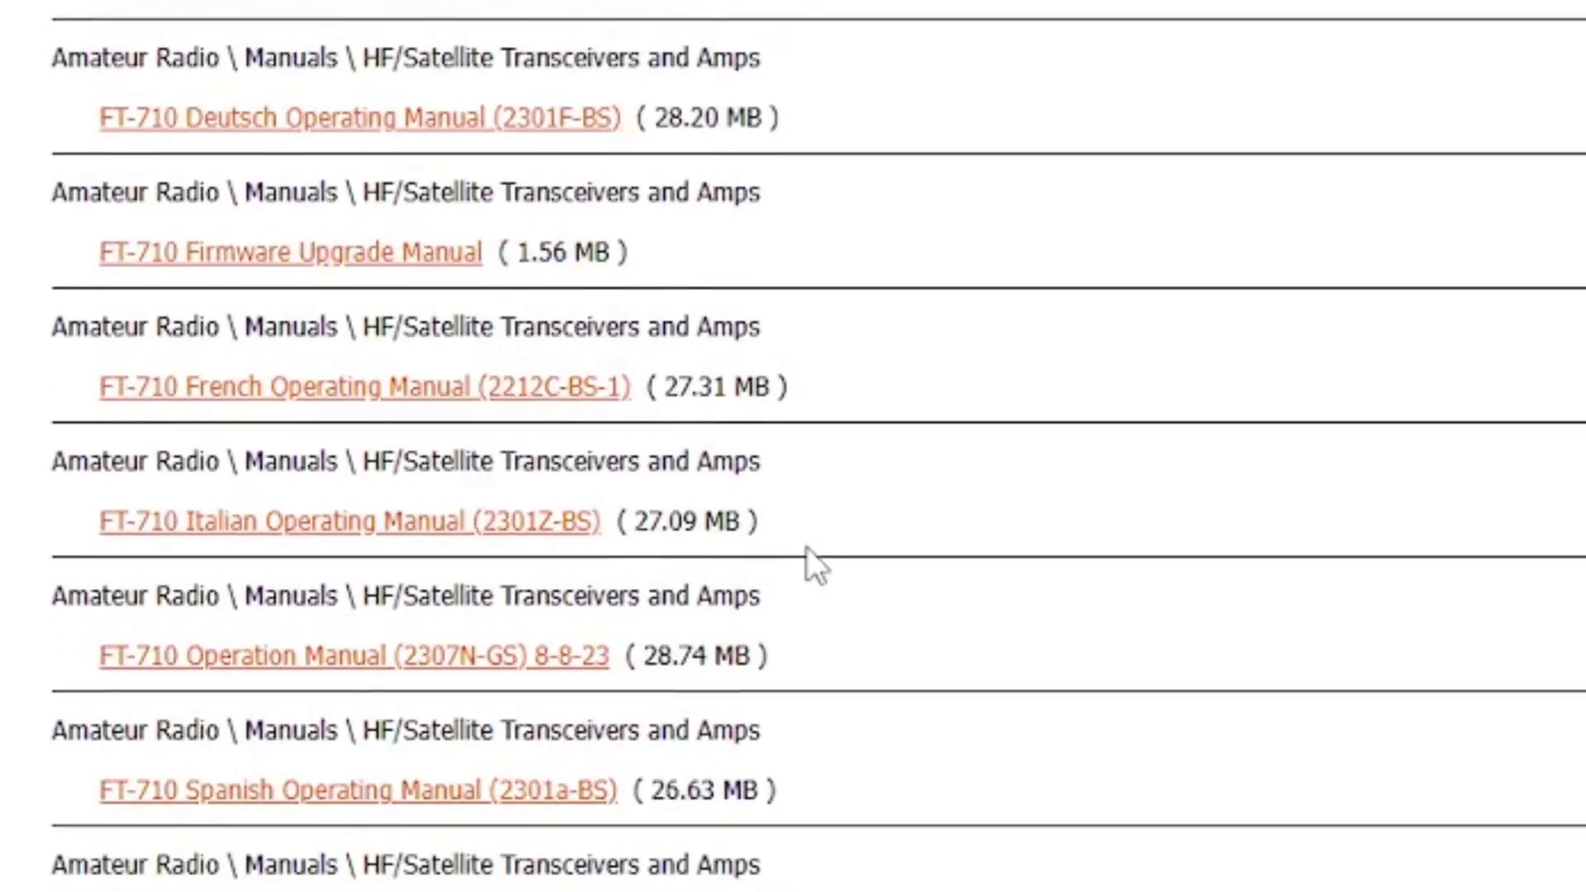
{"action": "scroll", "coordinate": [810, 538], "scroll_direction": "down", "scroll_amount": 3}
{"action": "scroll", "coordinate": [819, 537], "scroll_direction": "down", "scroll_amount": 3}
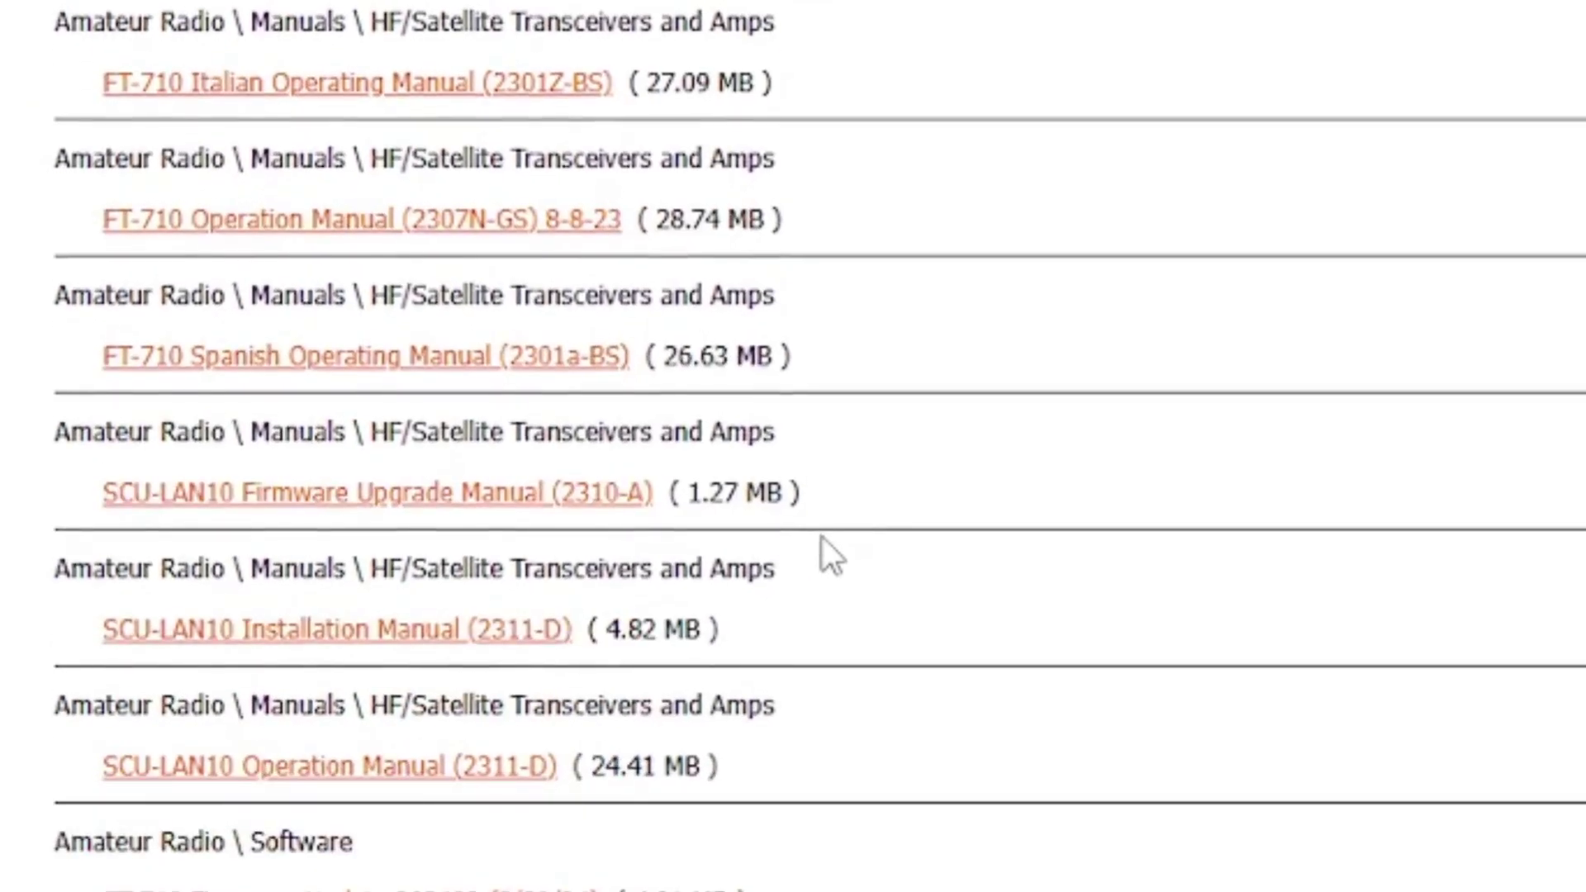
{"action": "scroll", "coordinate": [826, 533], "scroll_direction": "down", "scroll_amount": 5}
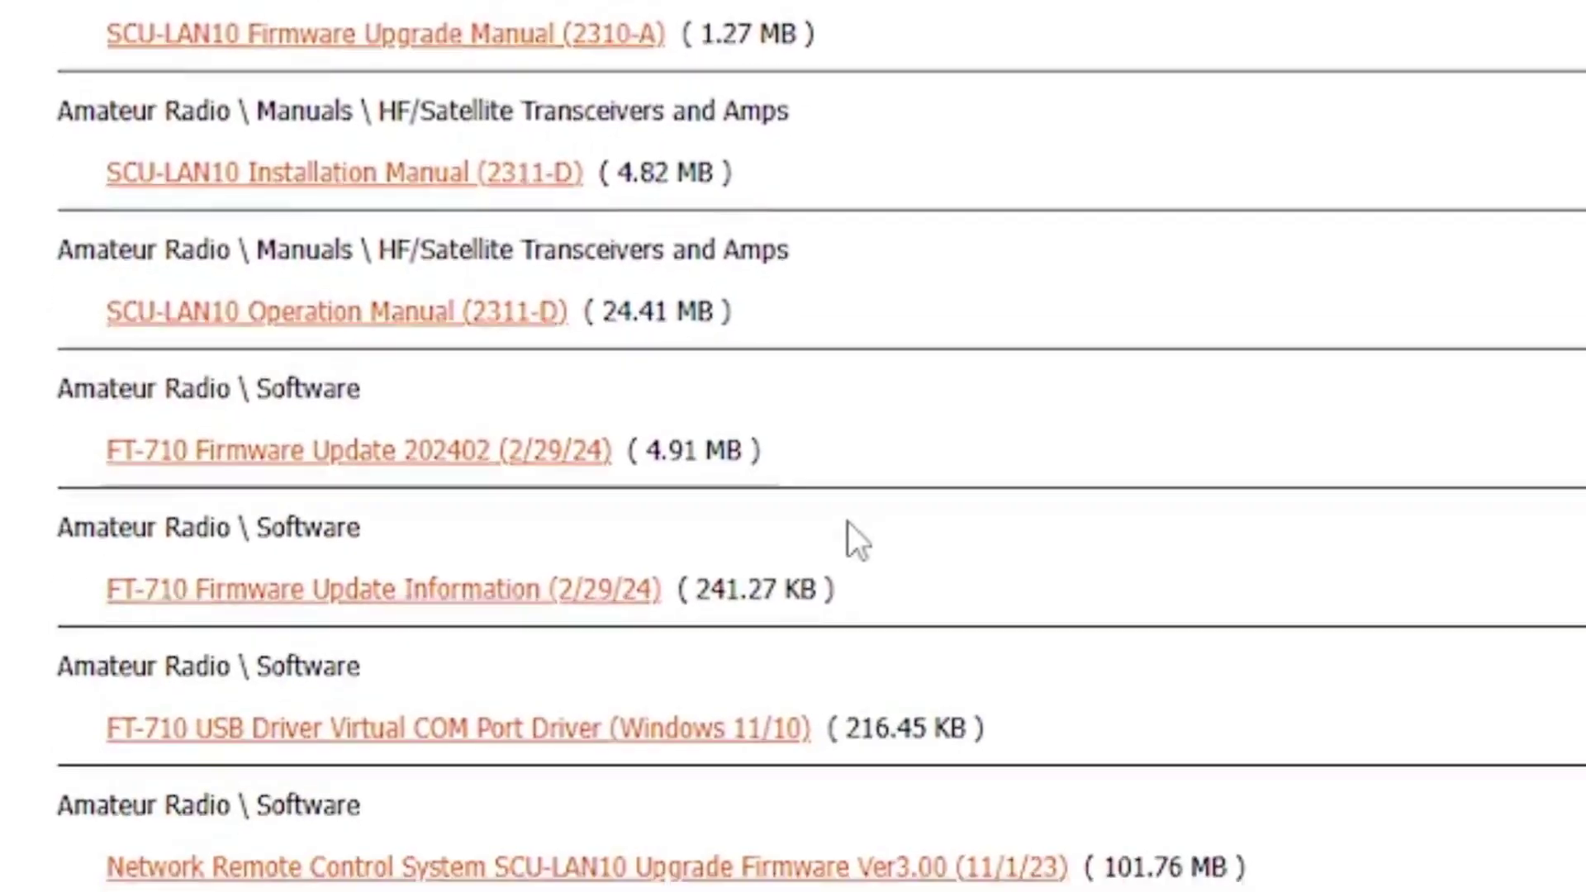
{"action": "scroll", "coordinate": [847, 522], "scroll_direction": "down", "scroll_amount": 3}
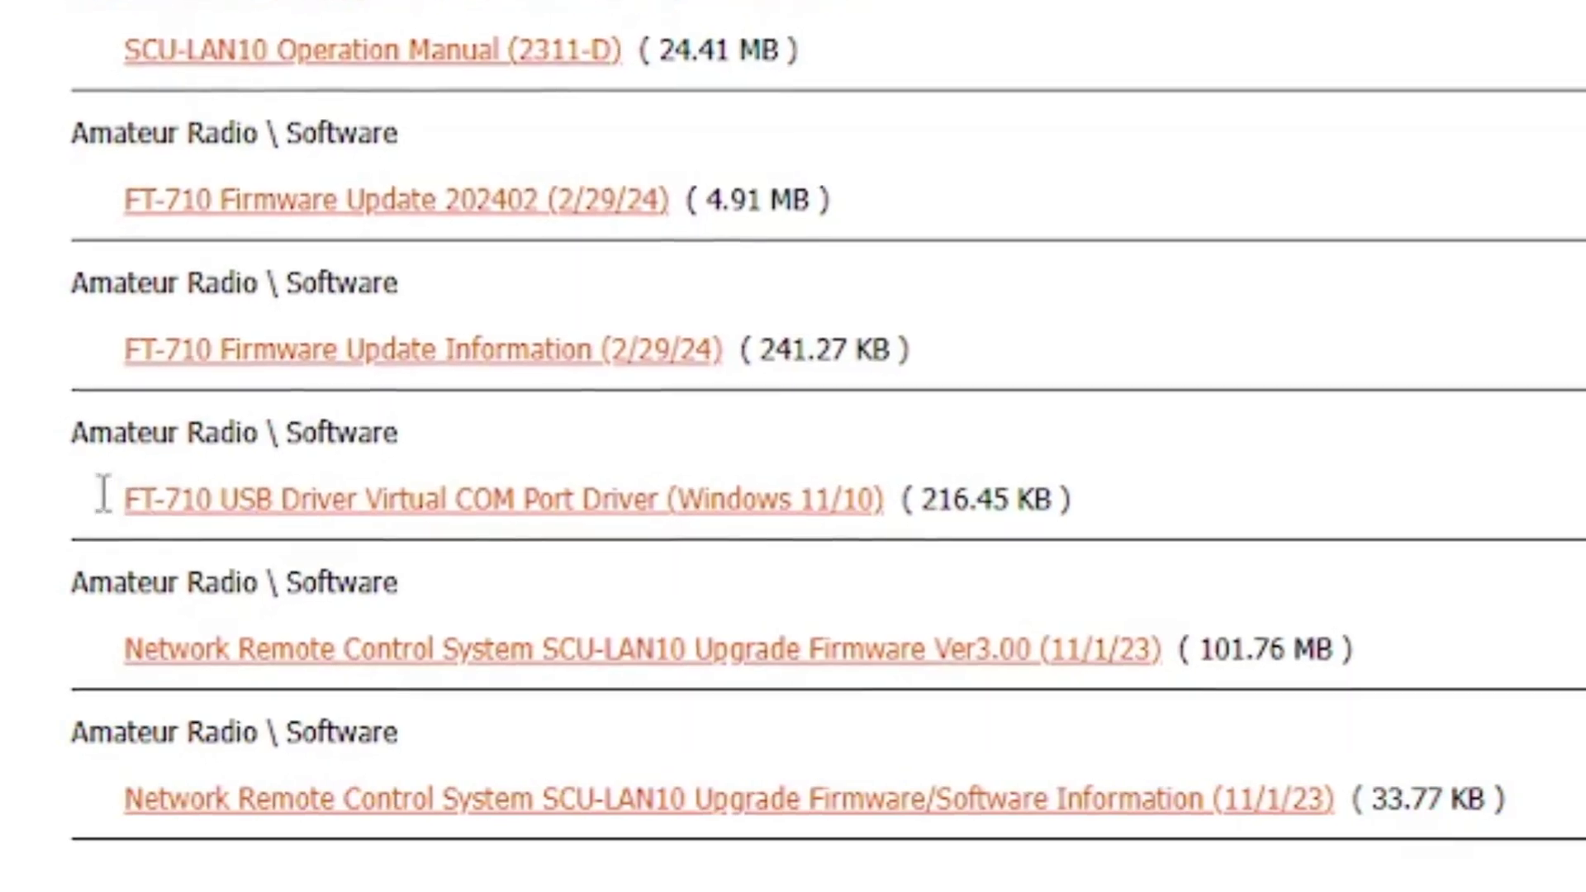
{"action": "left_click_drag", "start_coordinate": [61, 453], "coordinate": [234, 460]}
{"action": "left_click", "coordinate": [420, 442]}
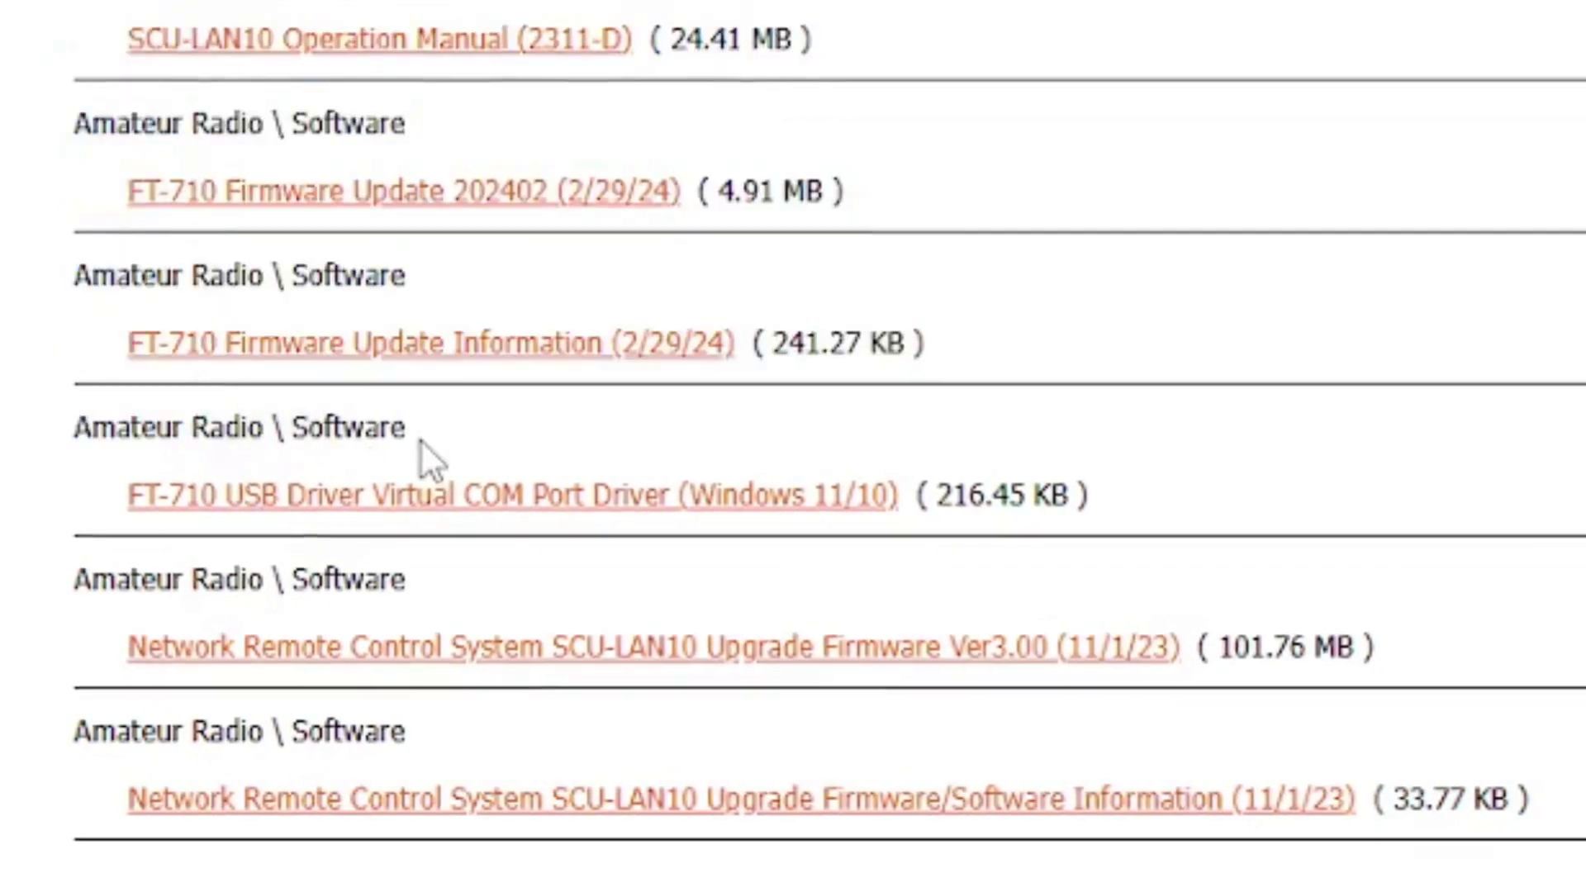
{"action": "left_click_drag", "start_coordinate": [420, 441], "coordinate": [124, 468]}
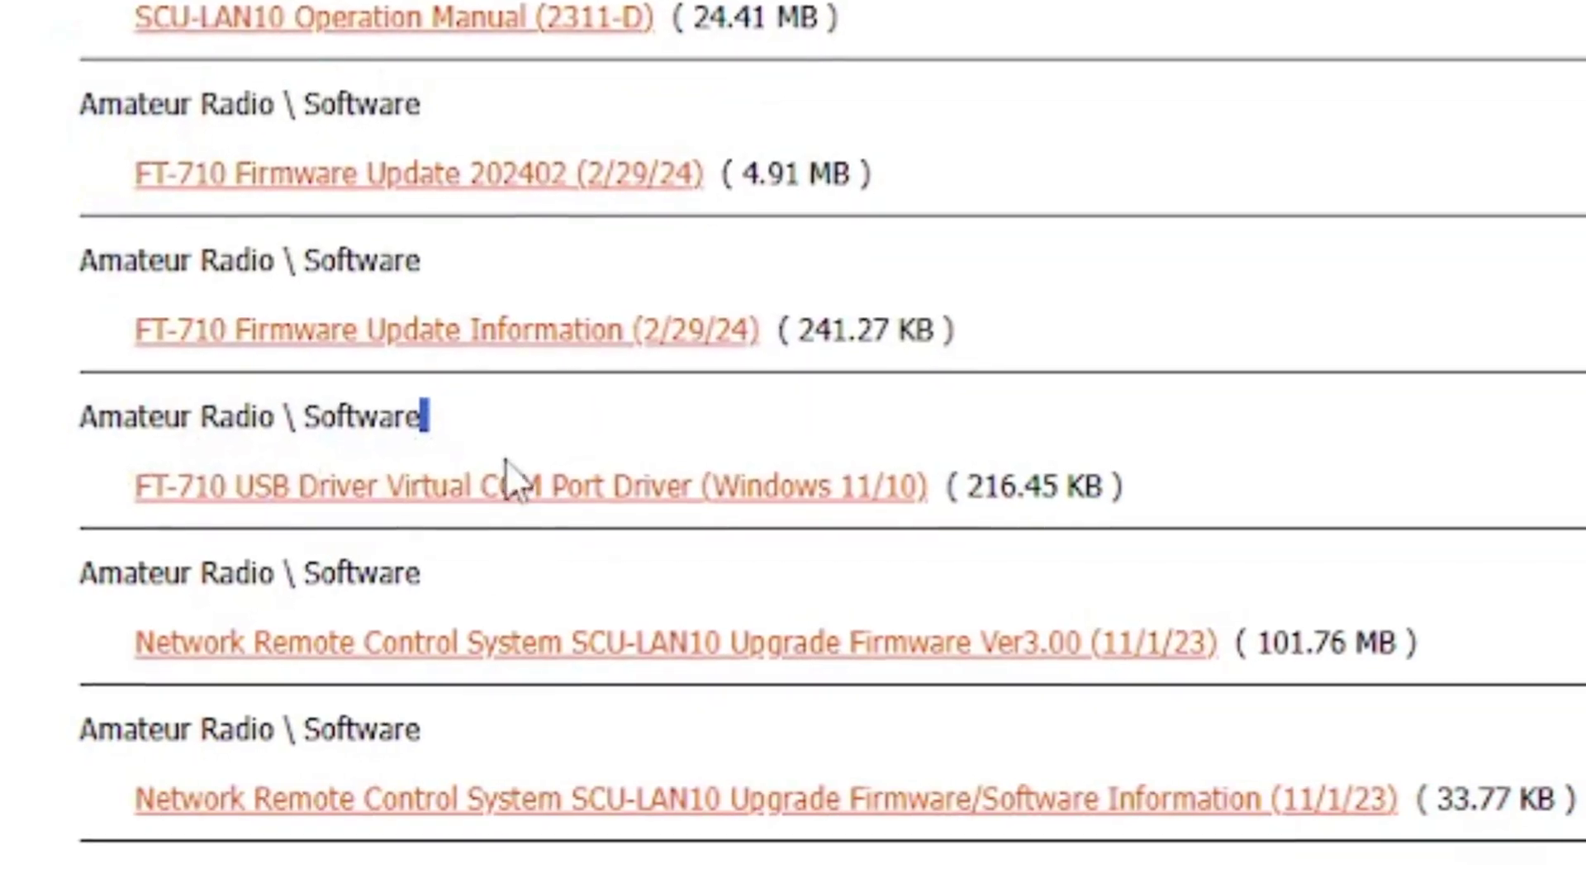
{"action": "left_click", "coordinate": [547, 414]}
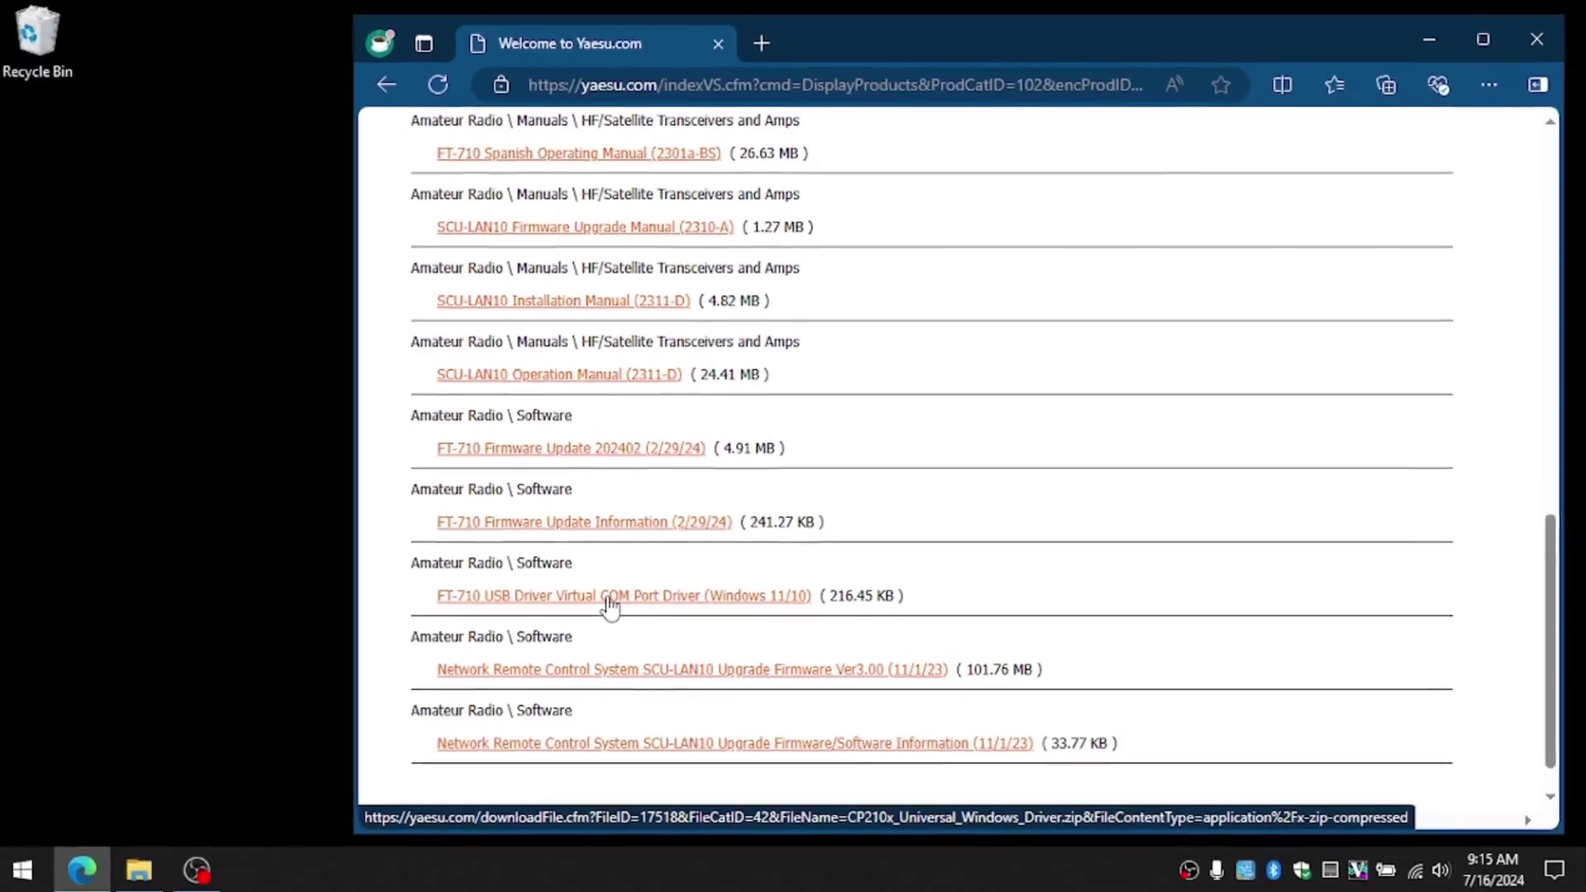
{"action": "left_click", "coordinate": [608, 597]}
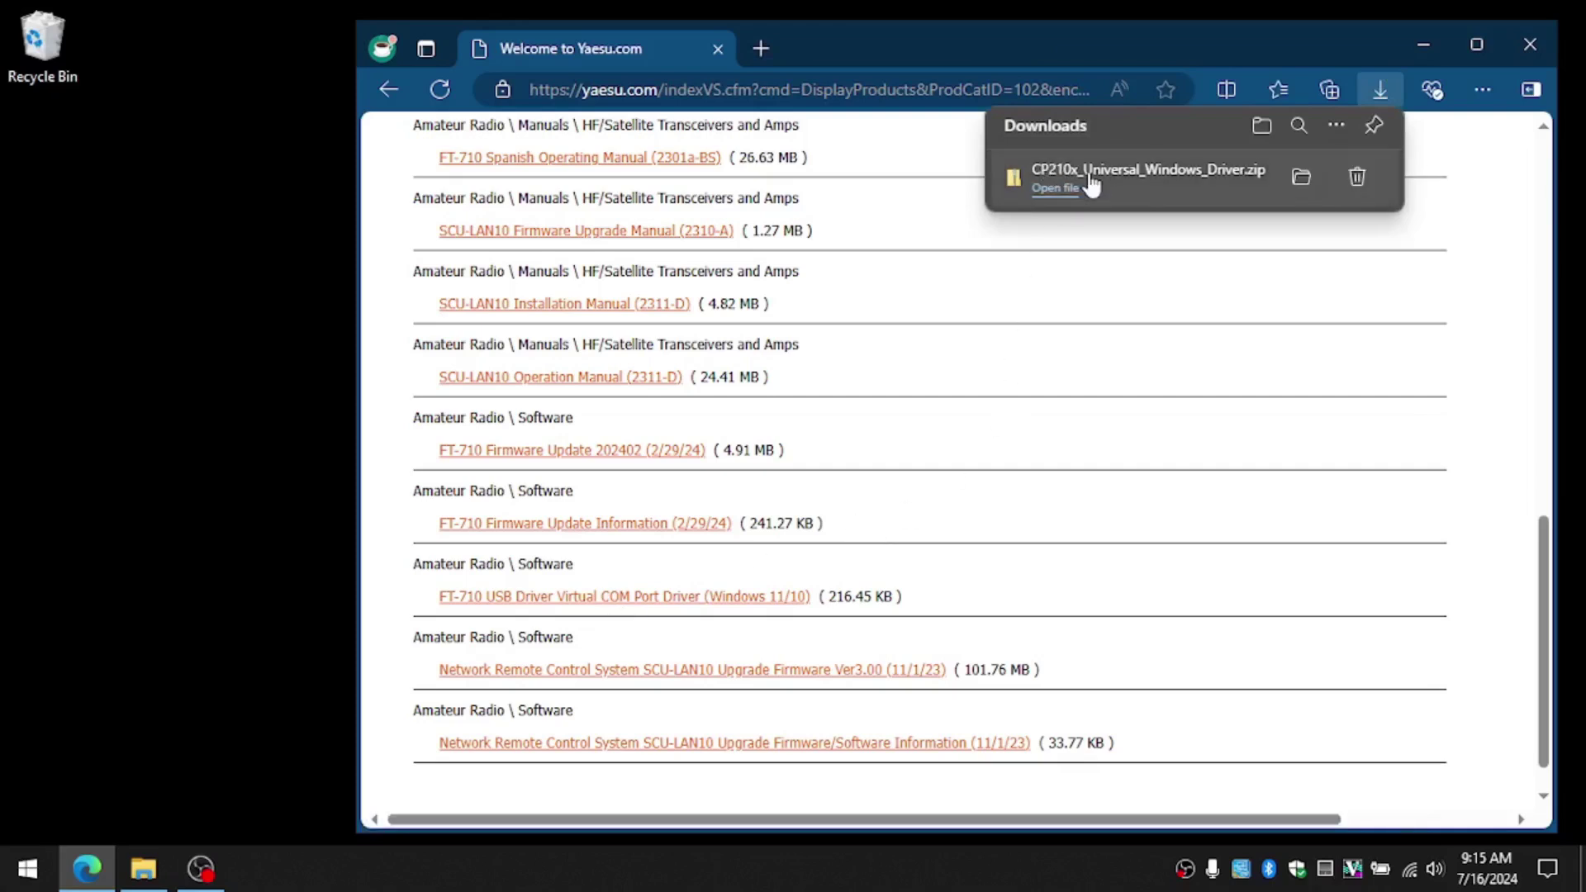
Show CP210x_Universal_Windows_Driver.zip in its Downloads folder in File Explorer
{"action": "left_click", "coordinate": [1261, 125]}
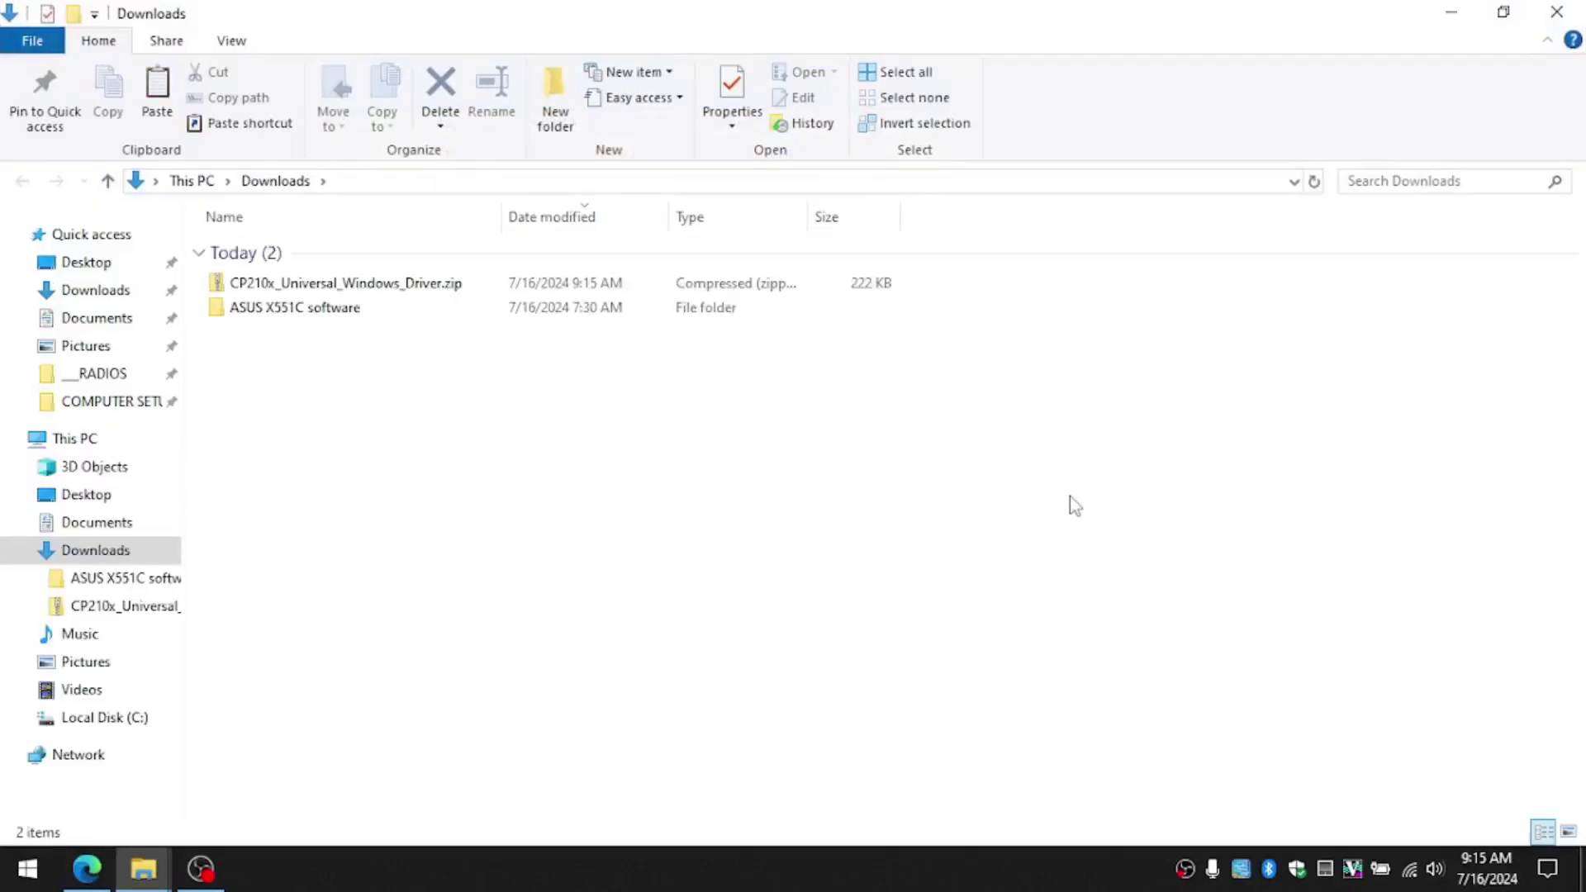
{"action": "right_click", "coordinate": [359, 388]}
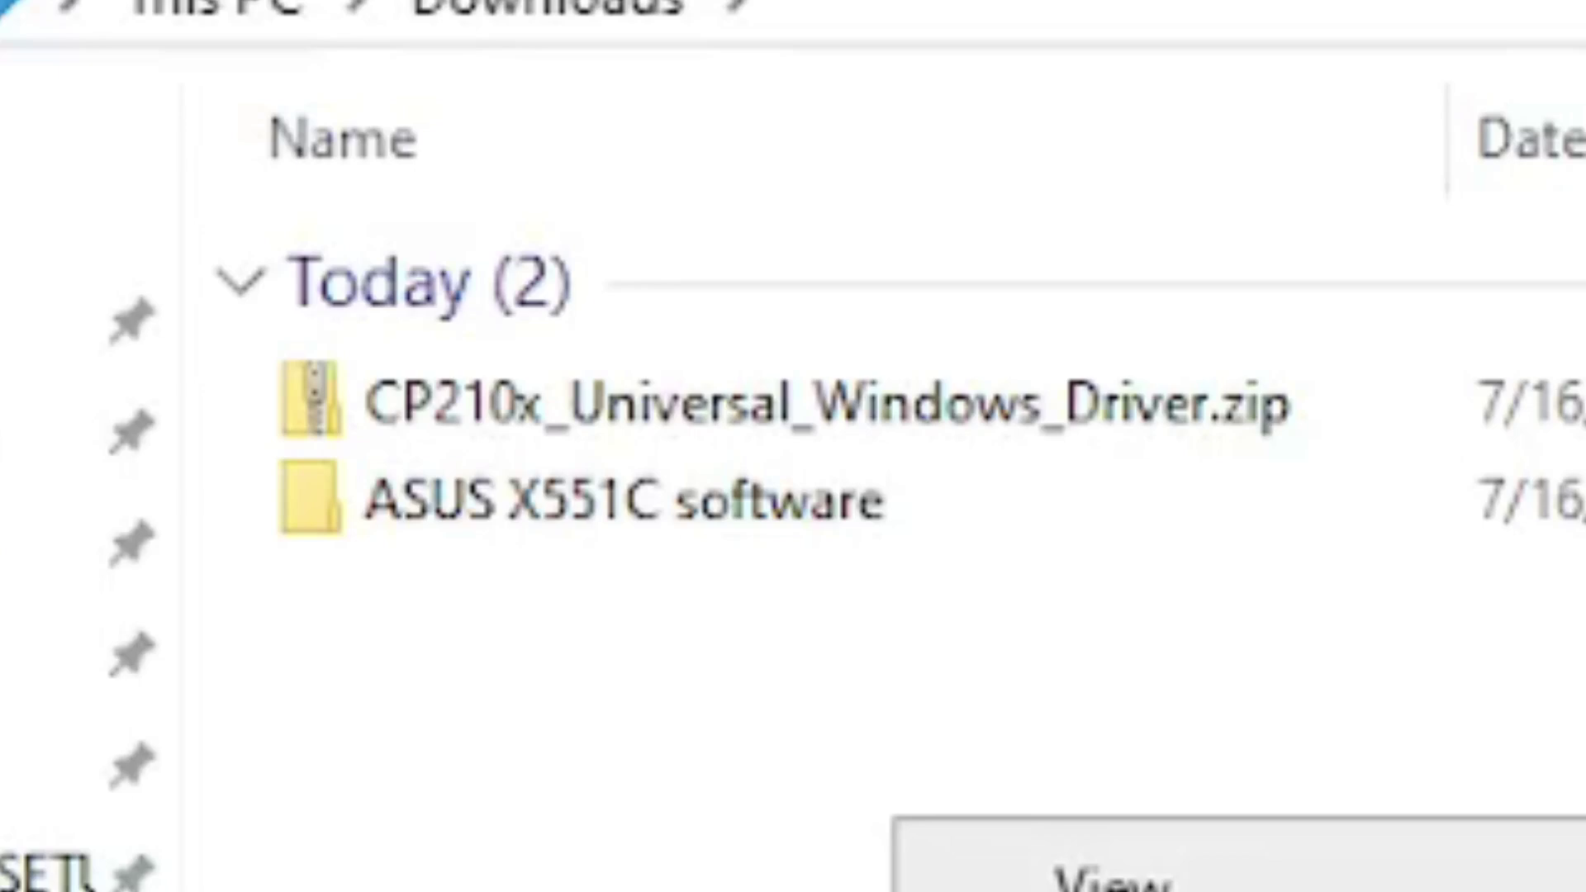
Create a Yaesu folder in Downloads and move the CP210x driver zip into it
{"action": "key", "text": "ctrl+shift+n"}
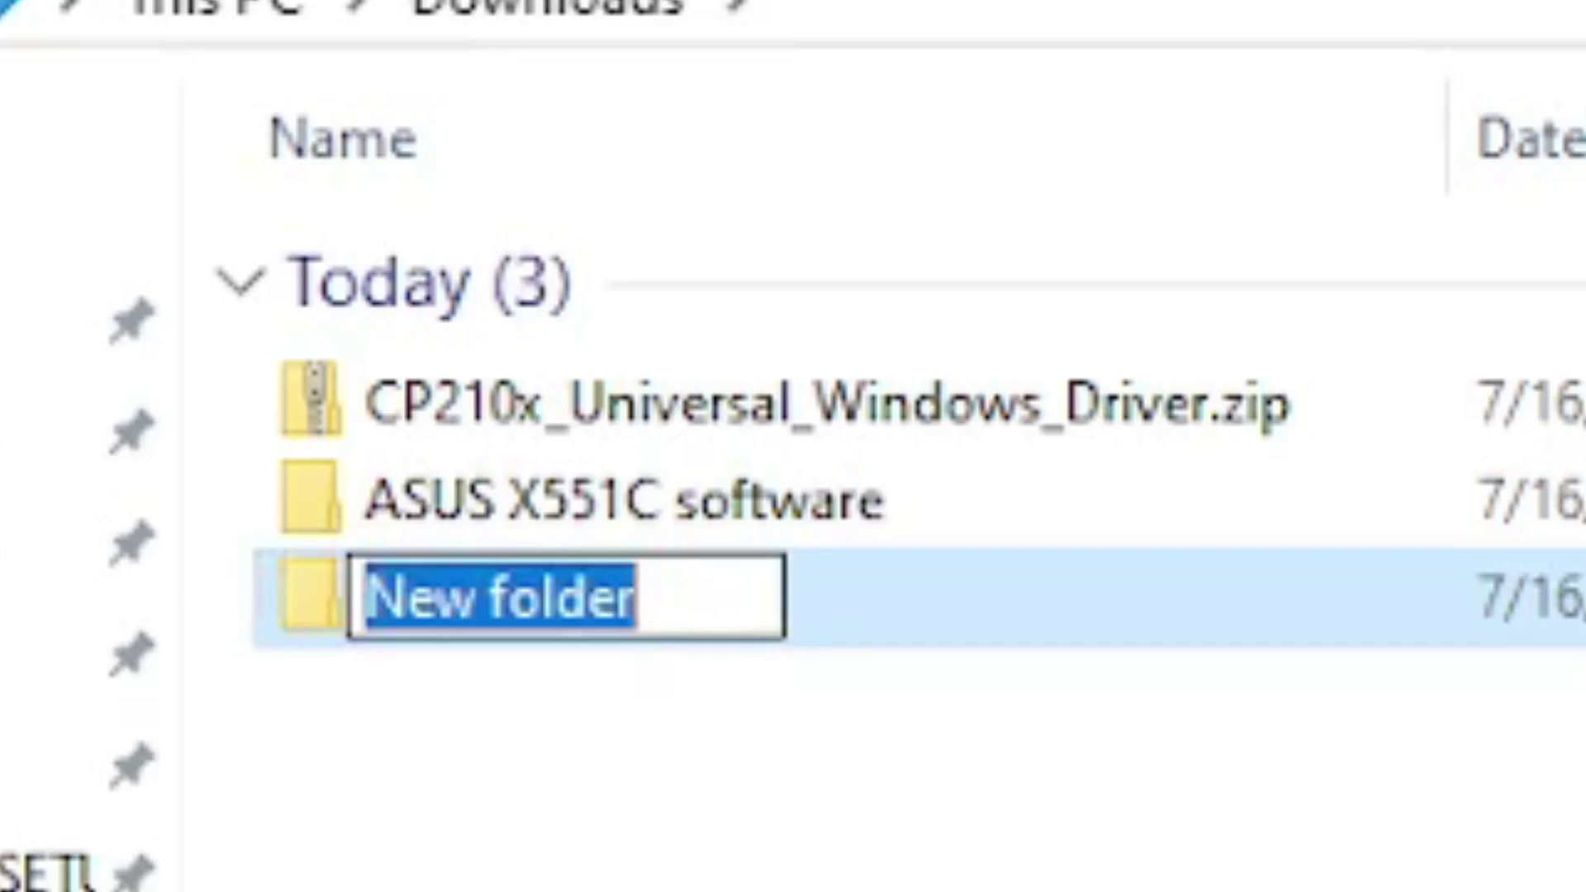
{"action": "type", "text": "Yaesu"}
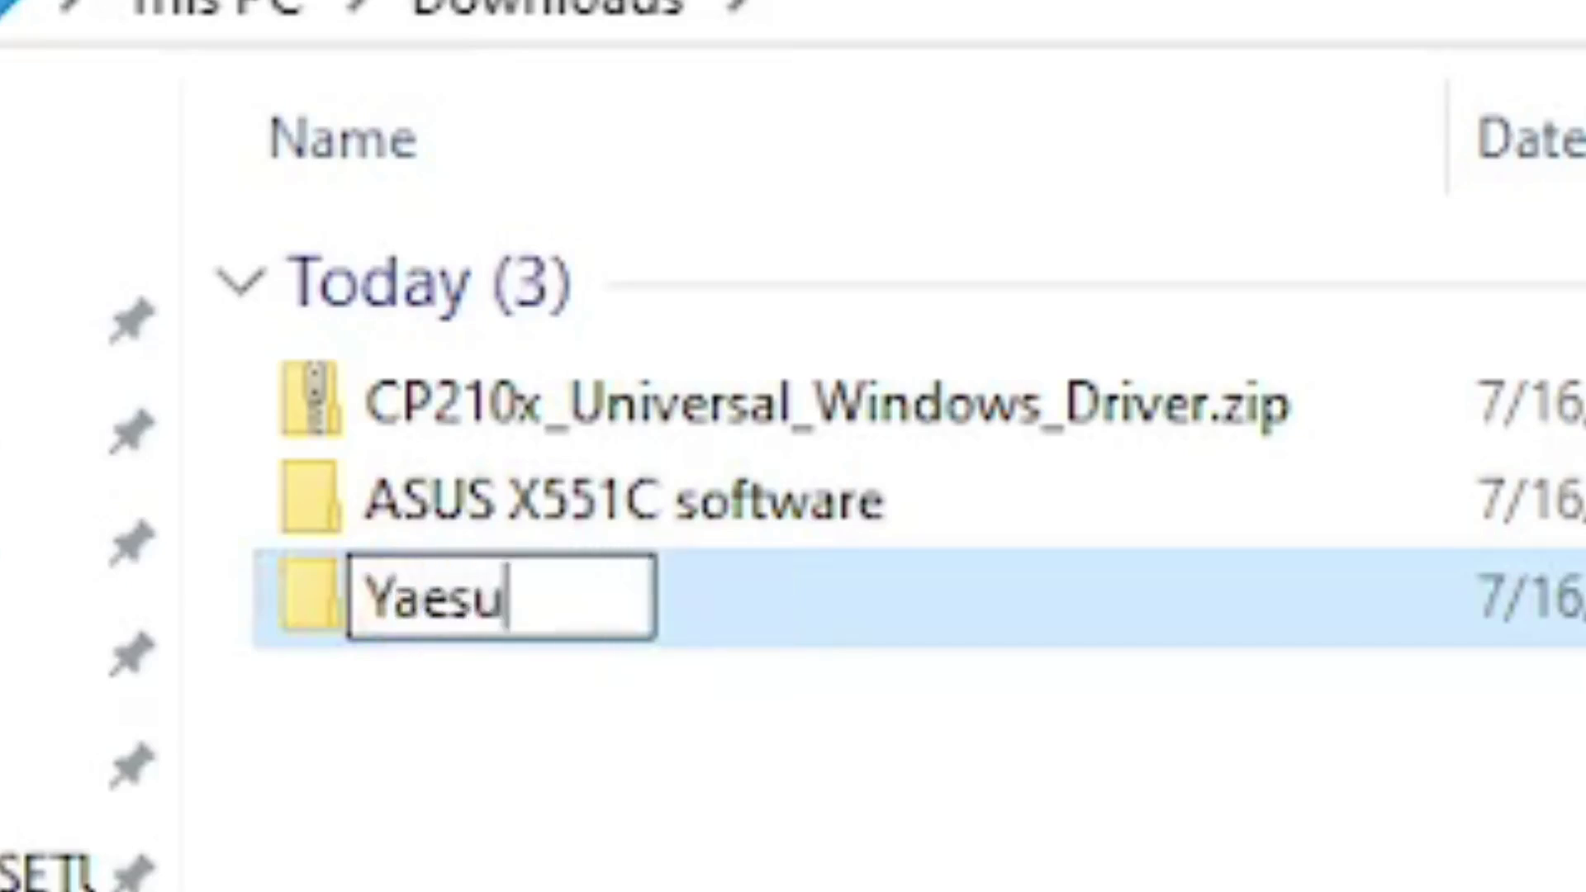
{"action": "key", "text": "Return"}
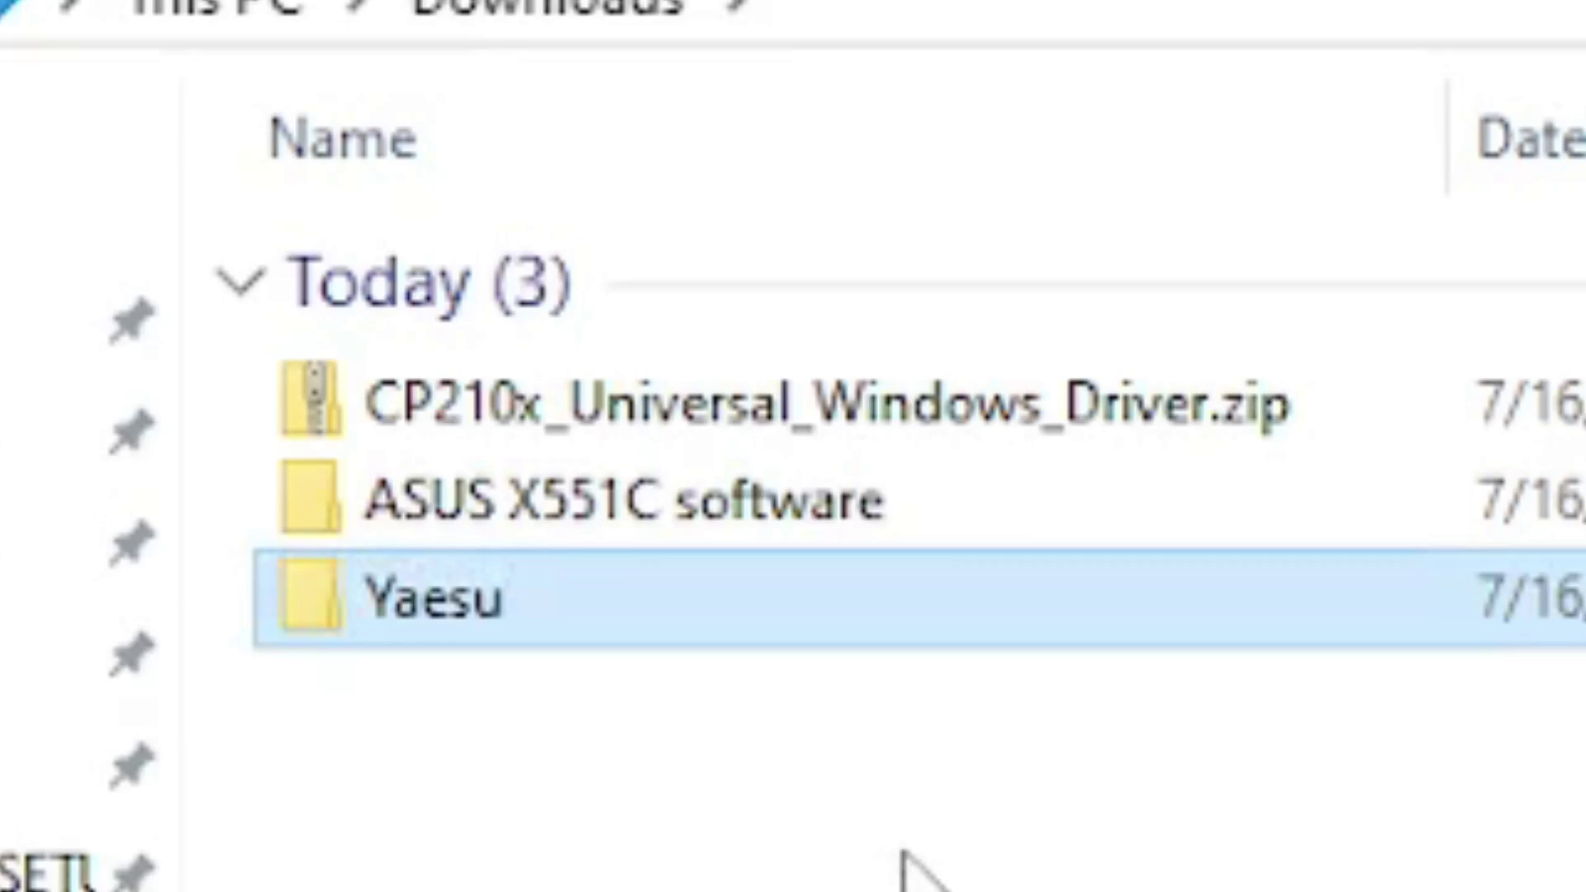
{"action": "left_click_drag", "start_coordinate": [478, 400], "coordinate": [589, 591]}
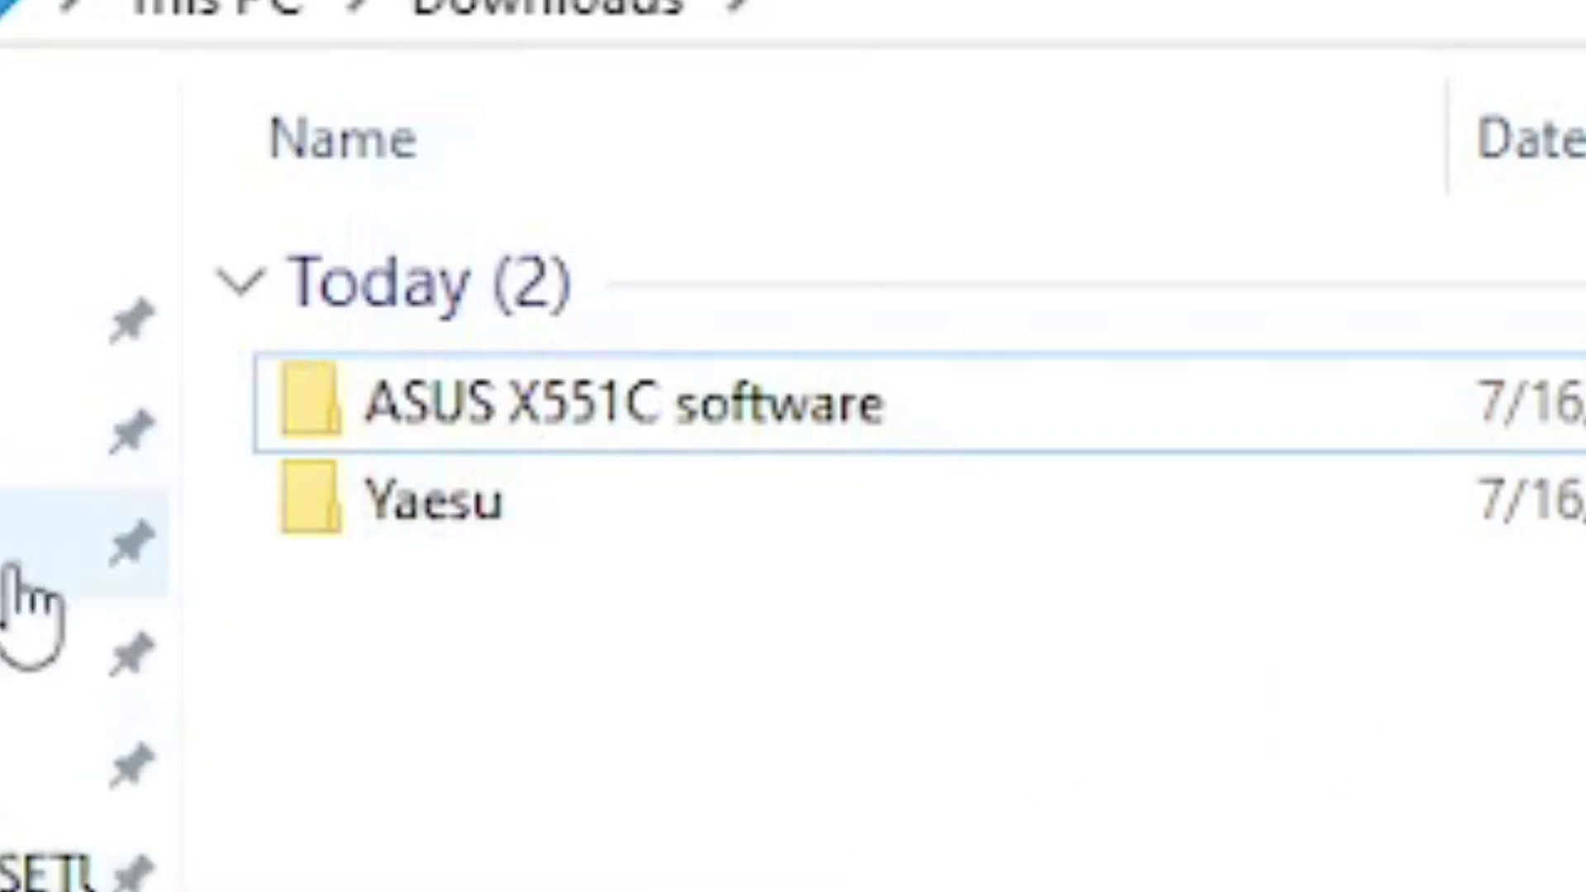
{"action": "left_click", "coordinate": [417, 532]}
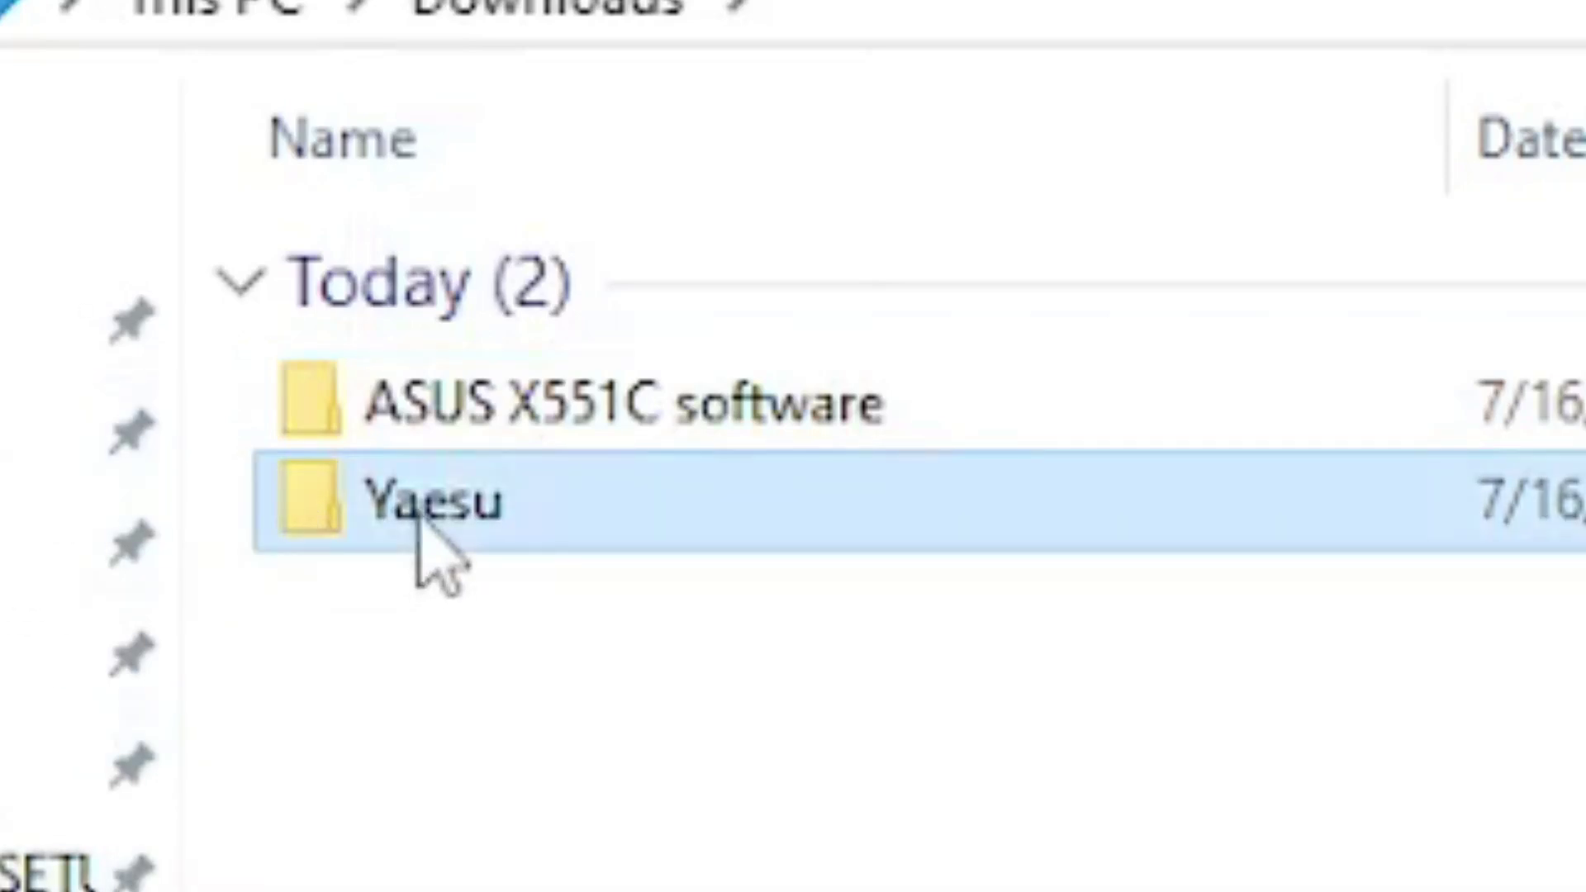
Extract CP210x_Universal_Windows_Driver.zip with Extract All inside the Yaesu folder
{"action": "double_click", "coordinate": [420, 529]}
{"action": "left_click", "coordinate": [523, 295]}
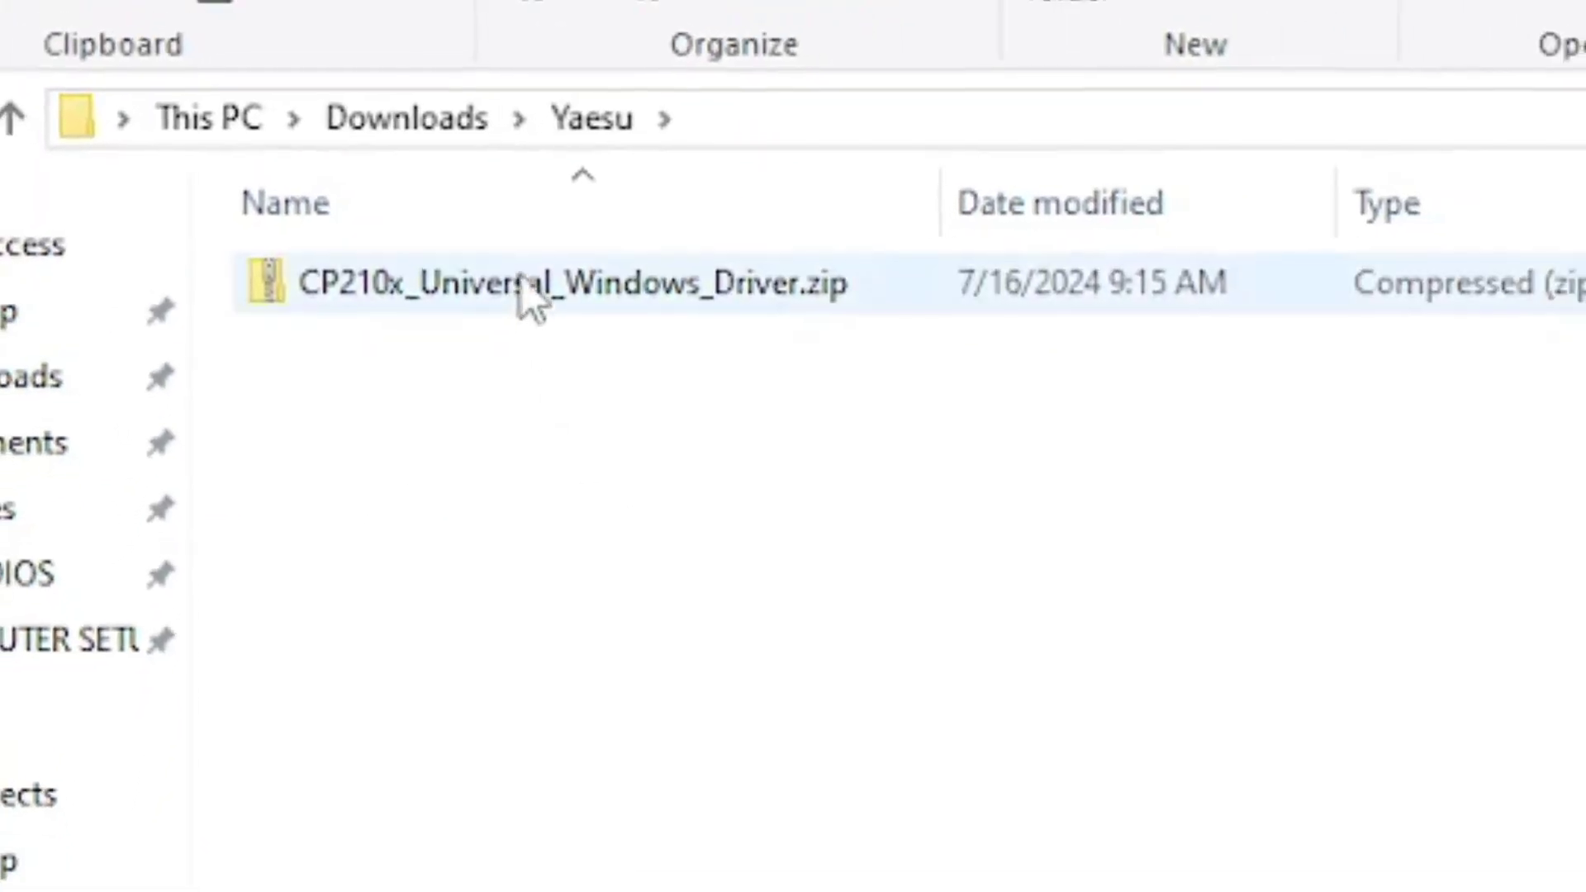
{"action": "right_click", "coordinate": [502, 285]}
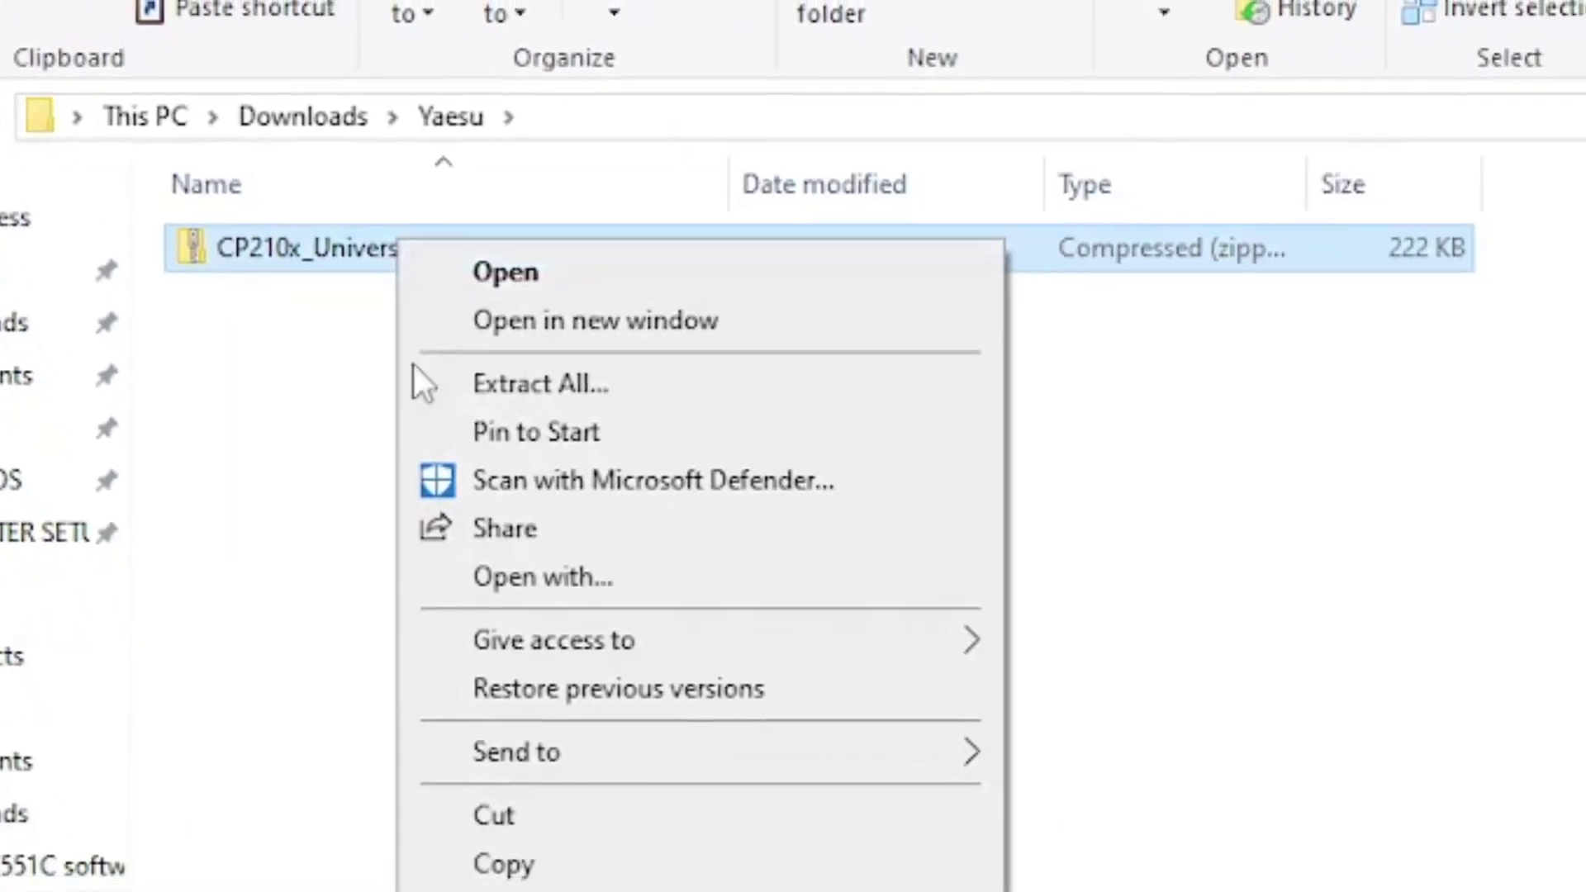
{"action": "left_click", "coordinate": [462, 372]}
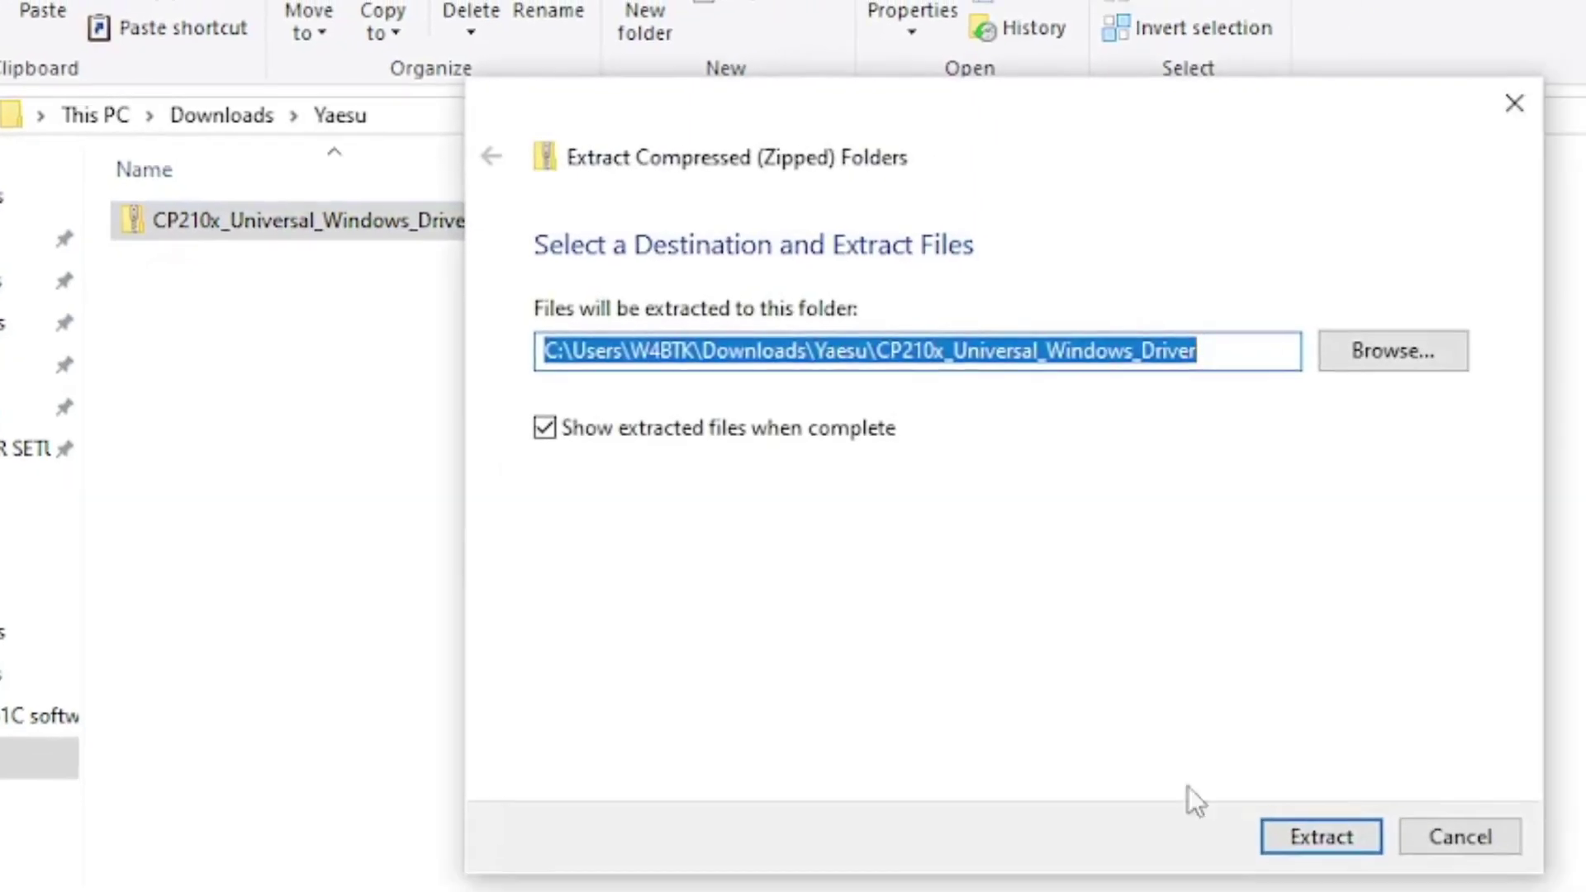
{"action": "left_click", "coordinate": [1322, 837]}
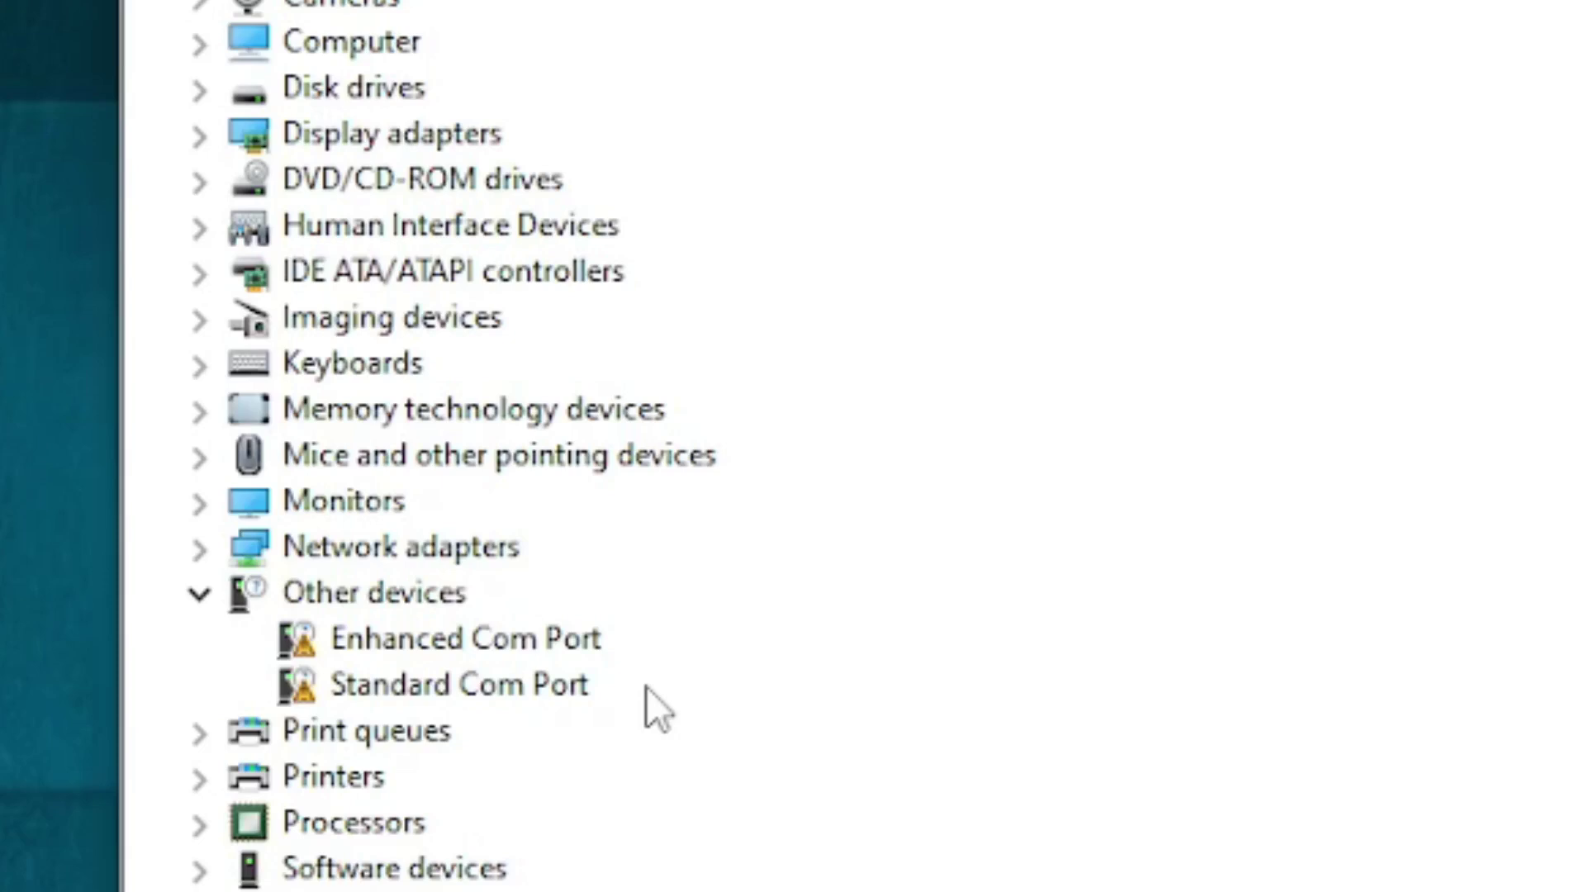
Start Update driver for the Standard Com Port under Other devices
{"action": "right_click", "coordinate": [523, 679]}
{"action": "left_click", "coordinate": [786, 712]}
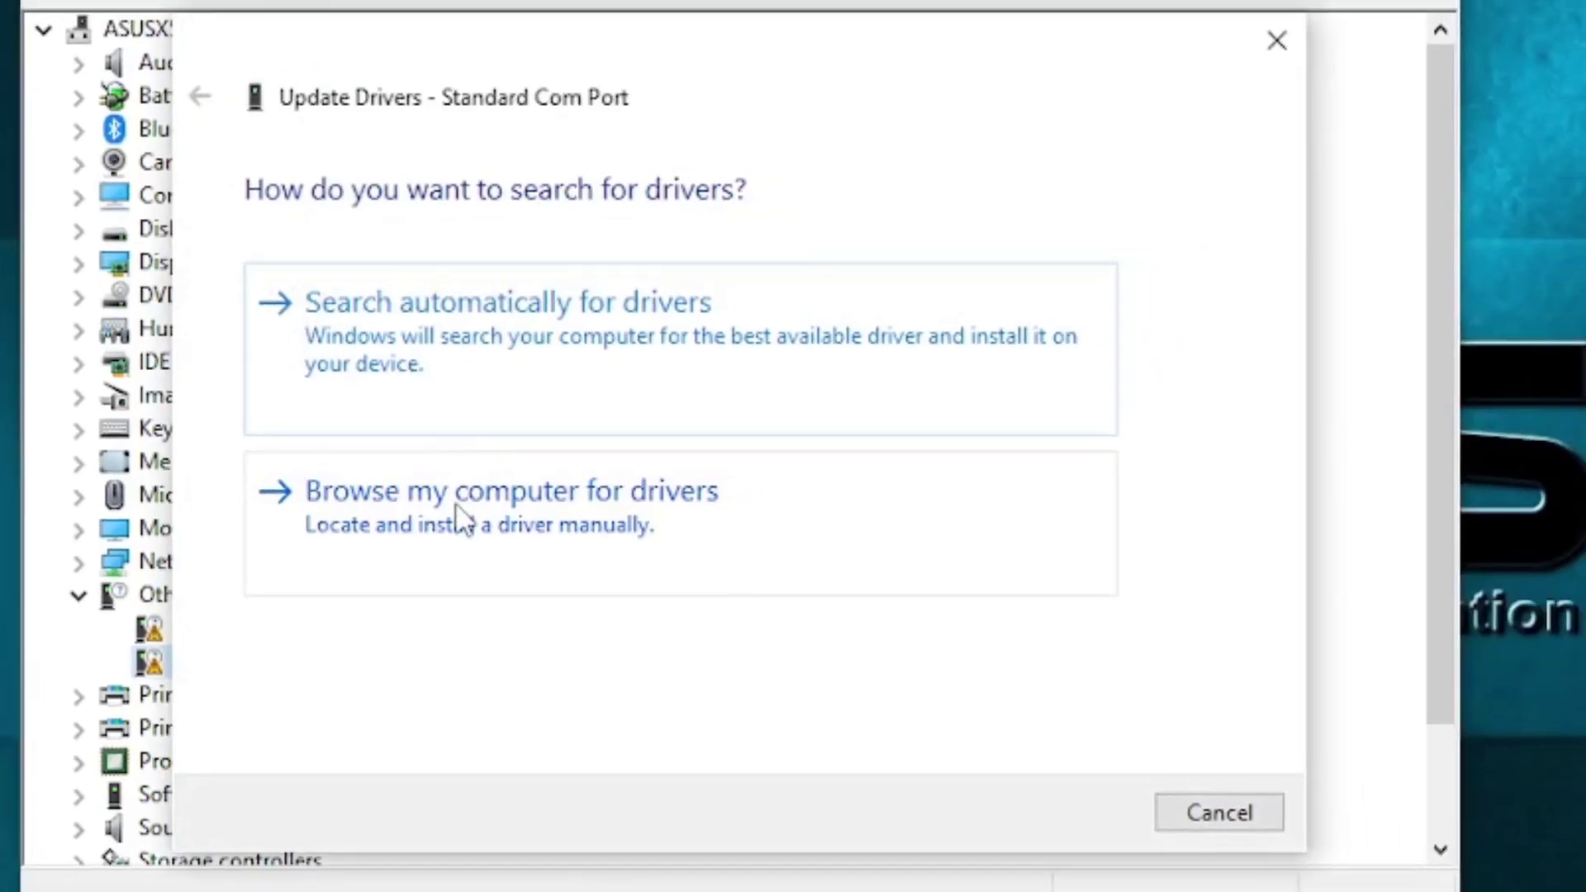
Install the Standard Com Port driver from Downloads\Yaesu\CP210x_Universal_Windows_Driver, giving COM3
{"action": "left_click", "coordinate": [345, 520]}
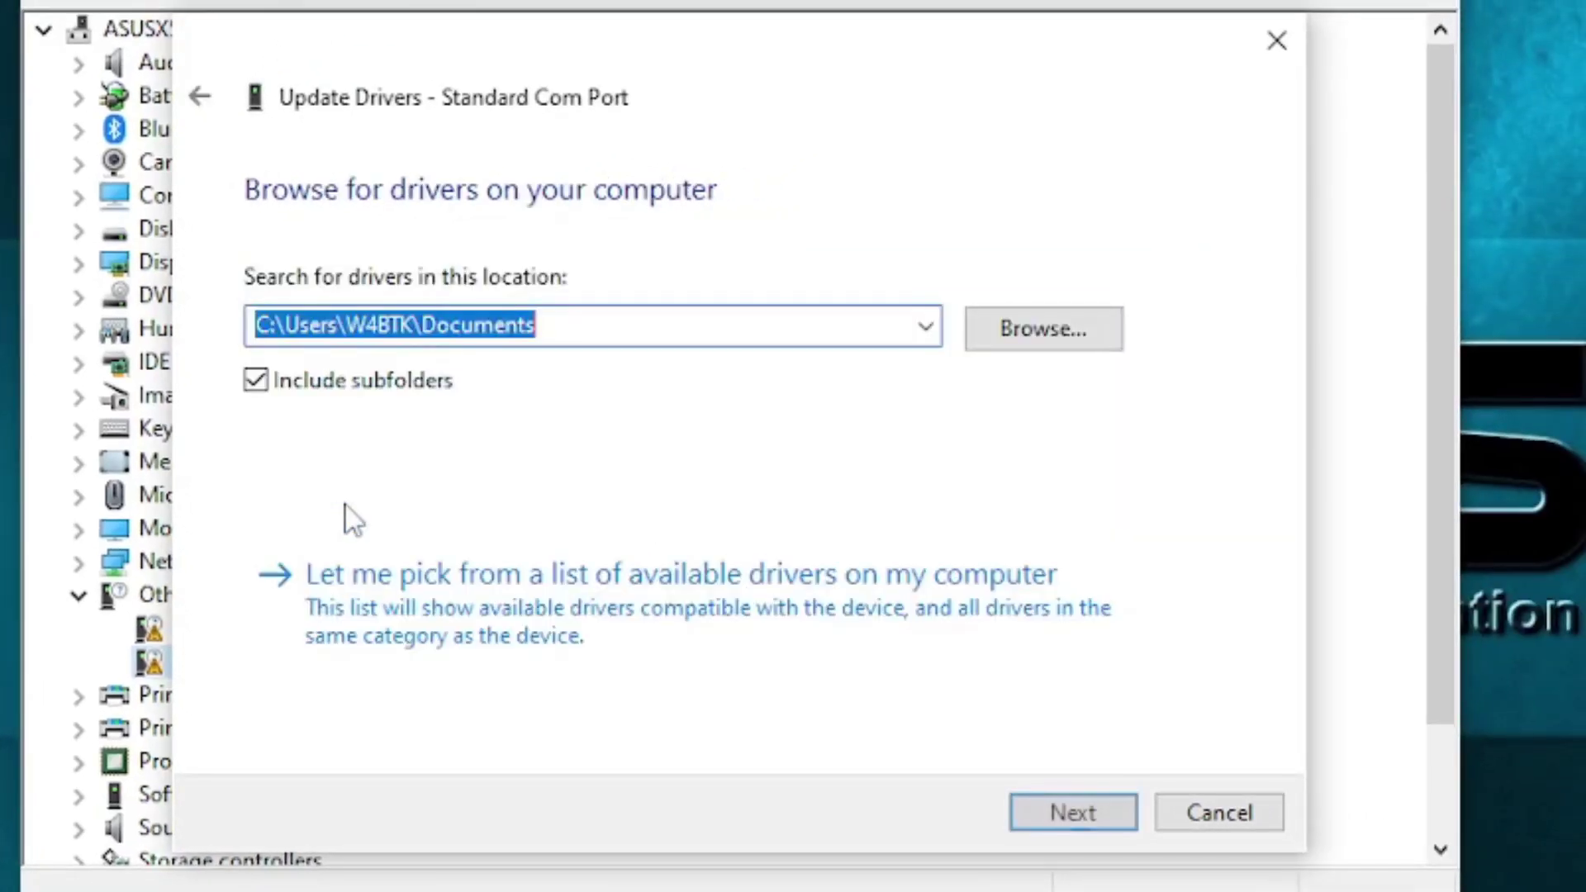
{"action": "left_click", "coordinate": [1034, 335]}
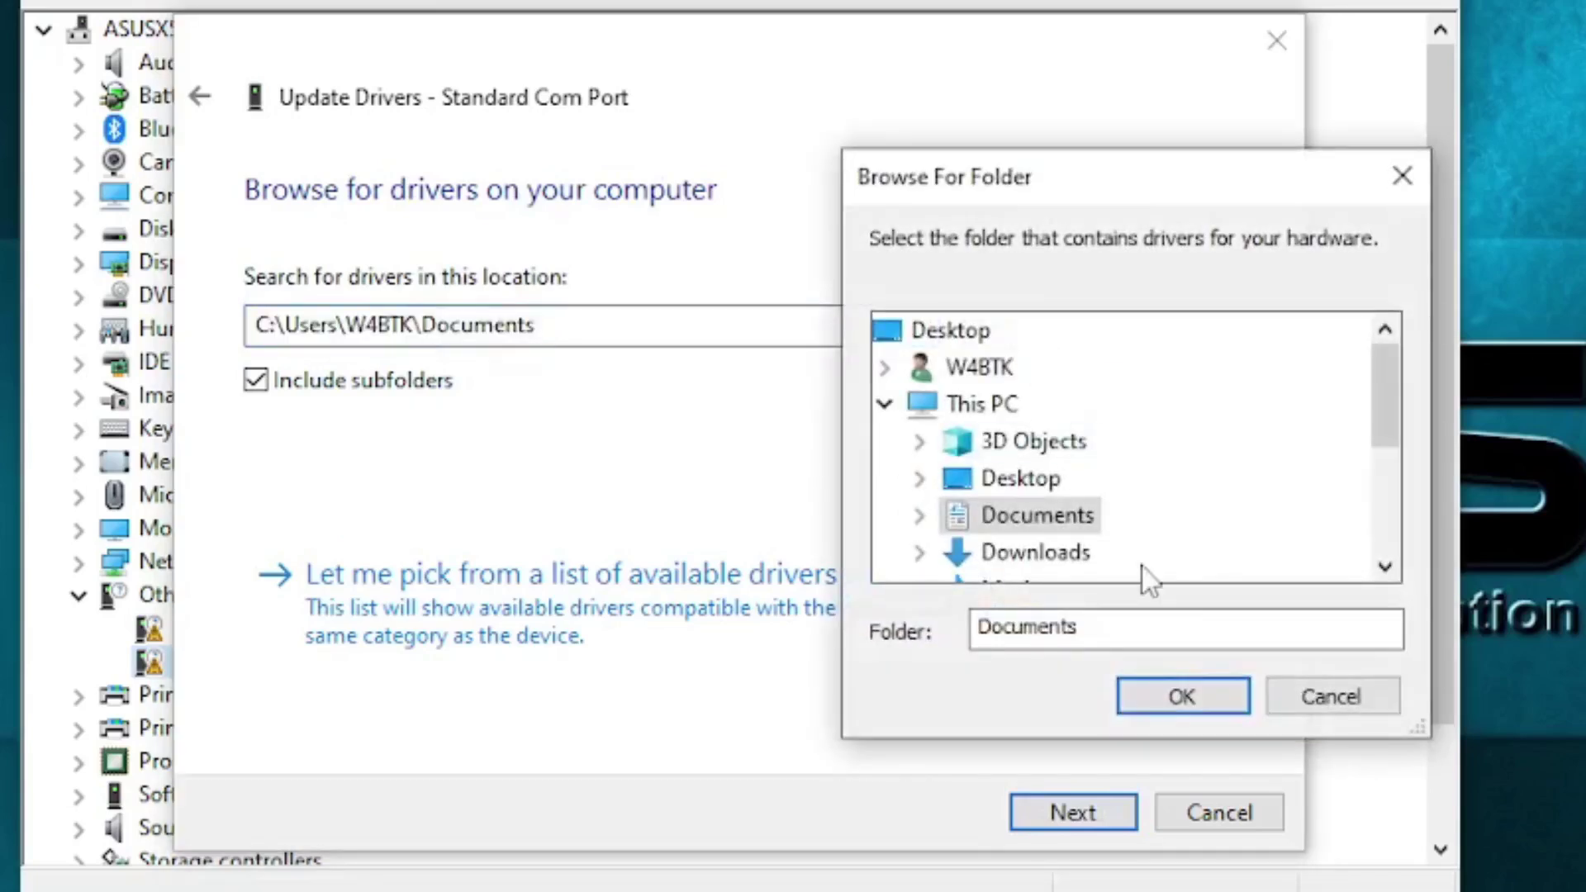
{"action": "left_click", "coordinate": [920, 553]}
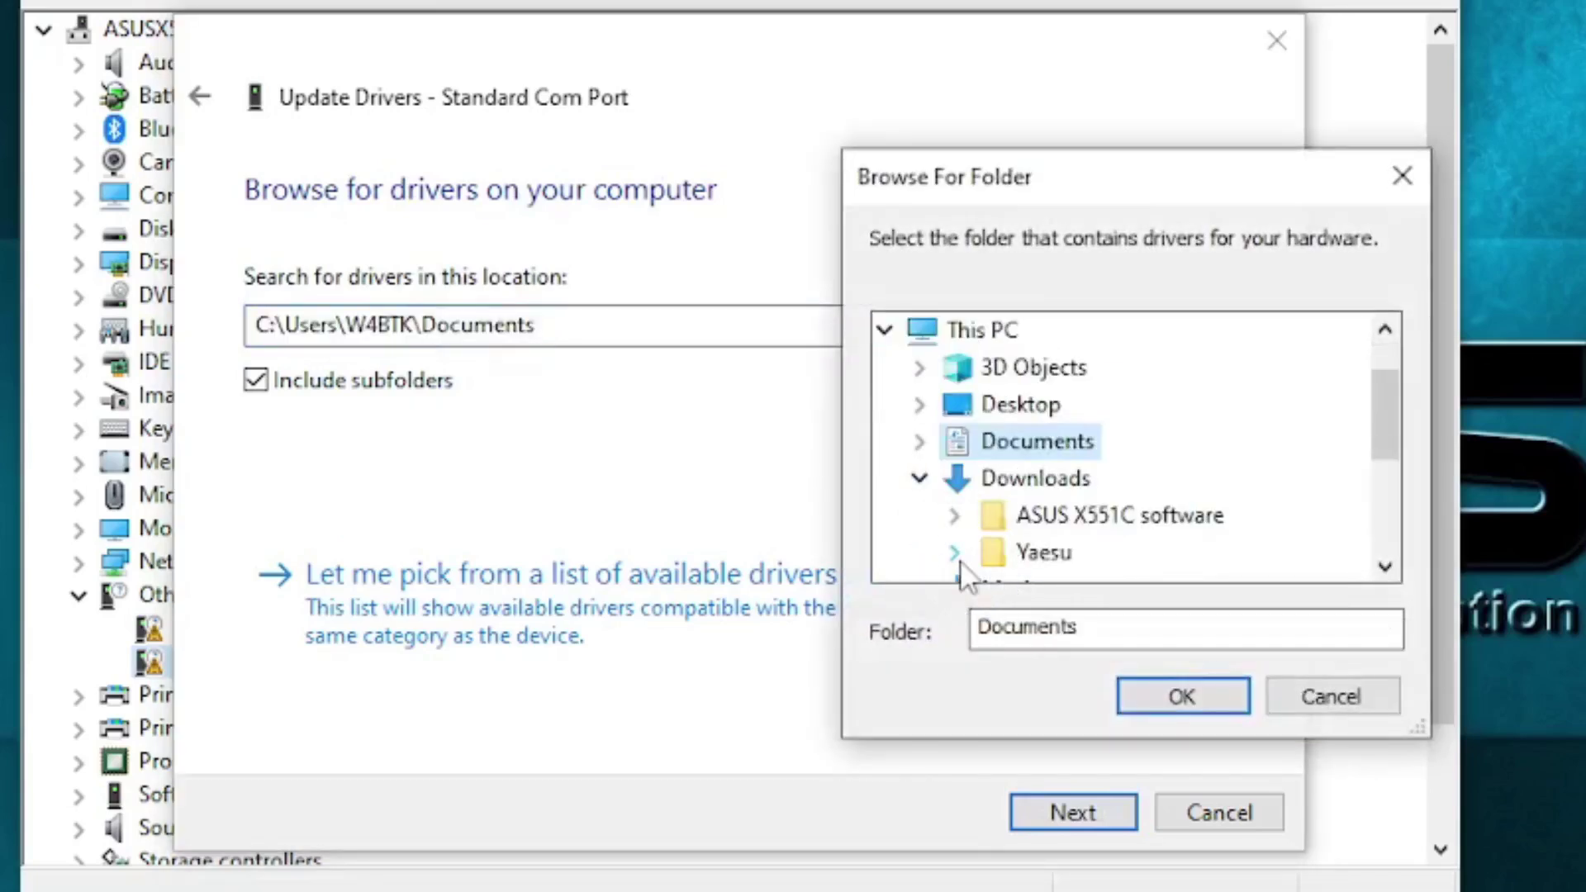
{"action": "left_click", "coordinate": [985, 555]}
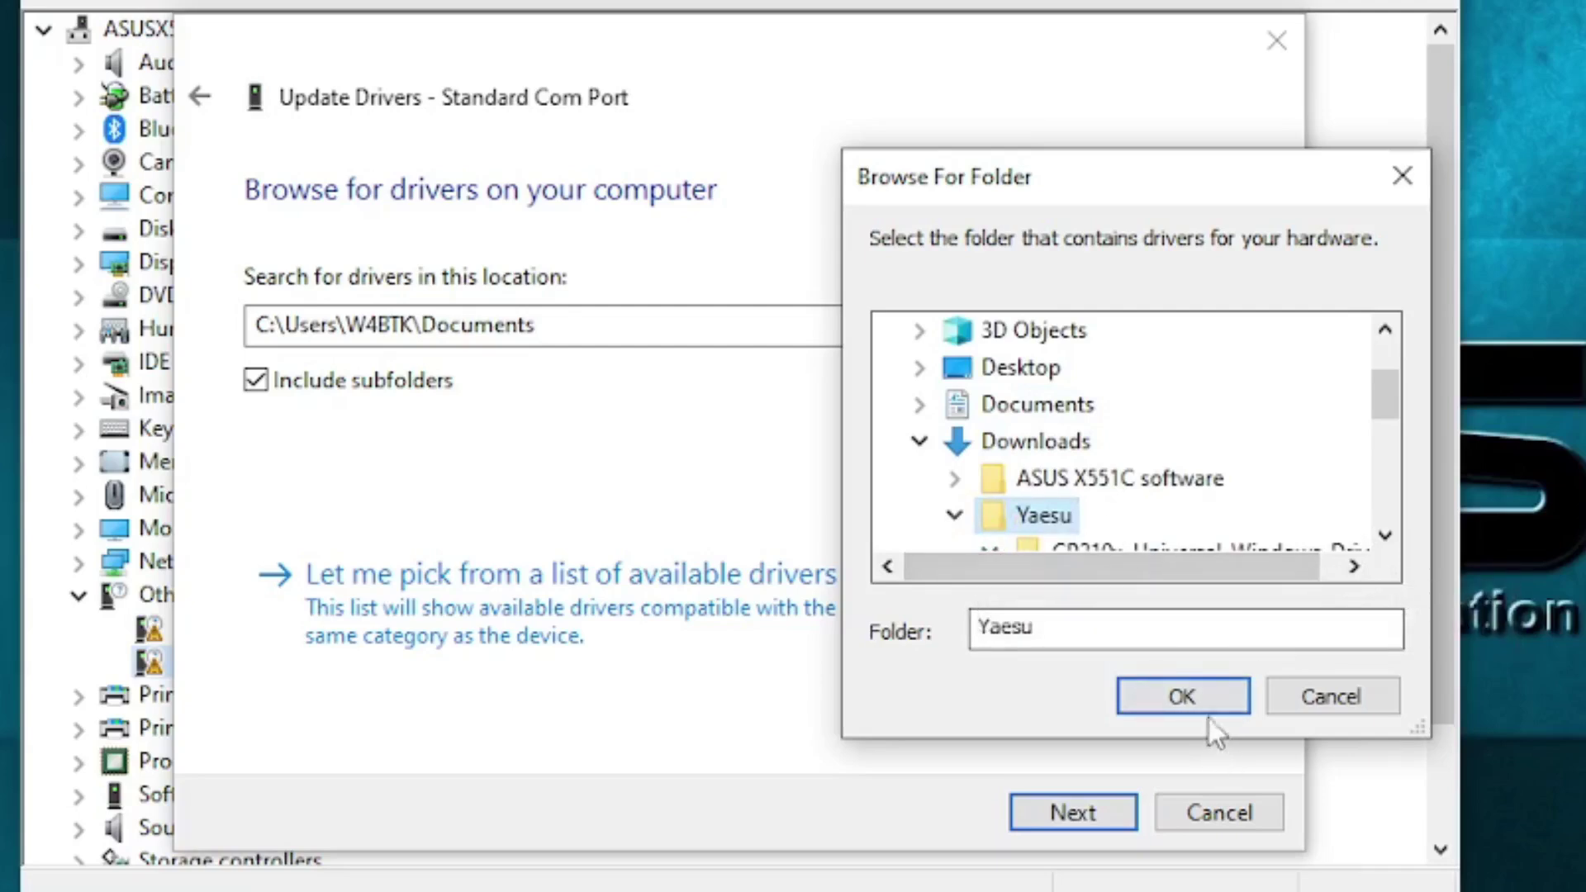
{"action": "left_click", "coordinate": [1385, 538]}
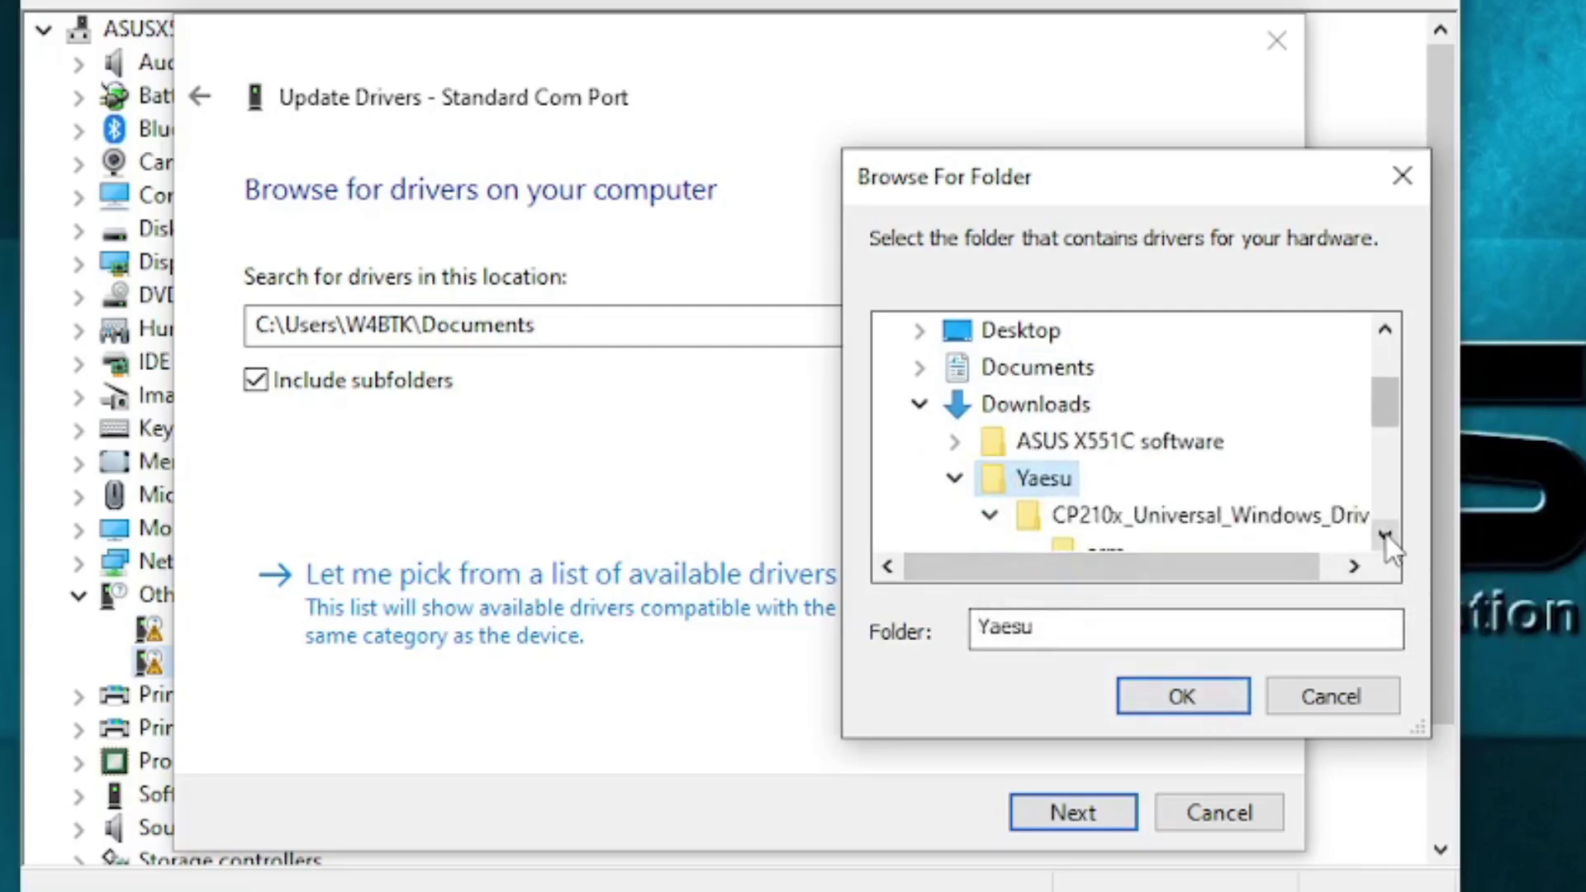
{"action": "left_click", "coordinate": [1386, 537]}
{"action": "left_click", "coordinate": [1385, 538]}
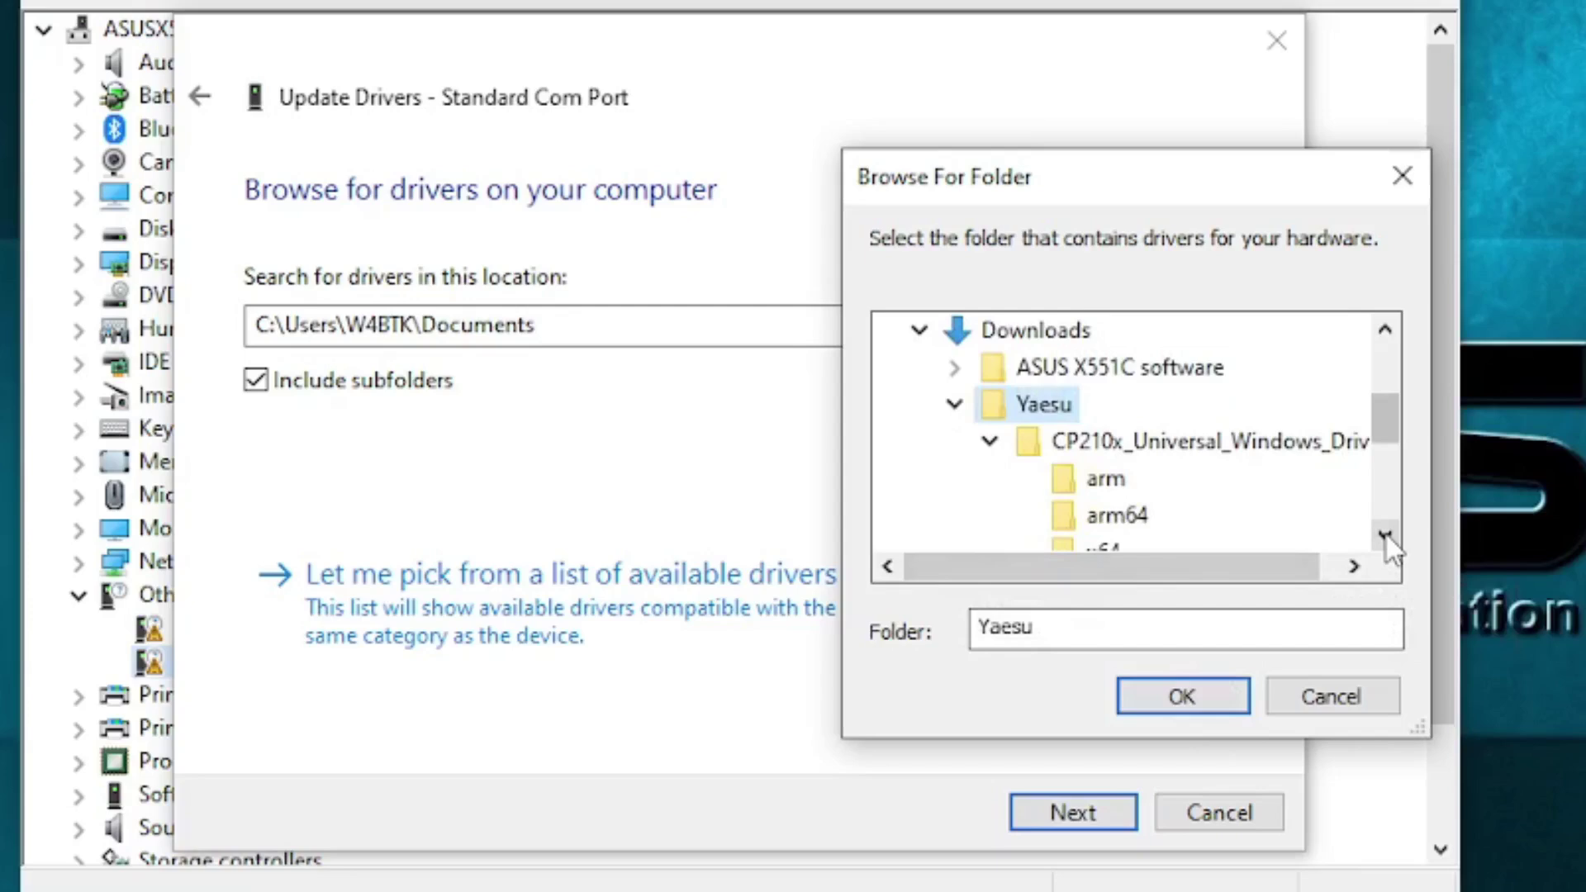
{"action": "left_click", "coordinate": [1140, 451]}
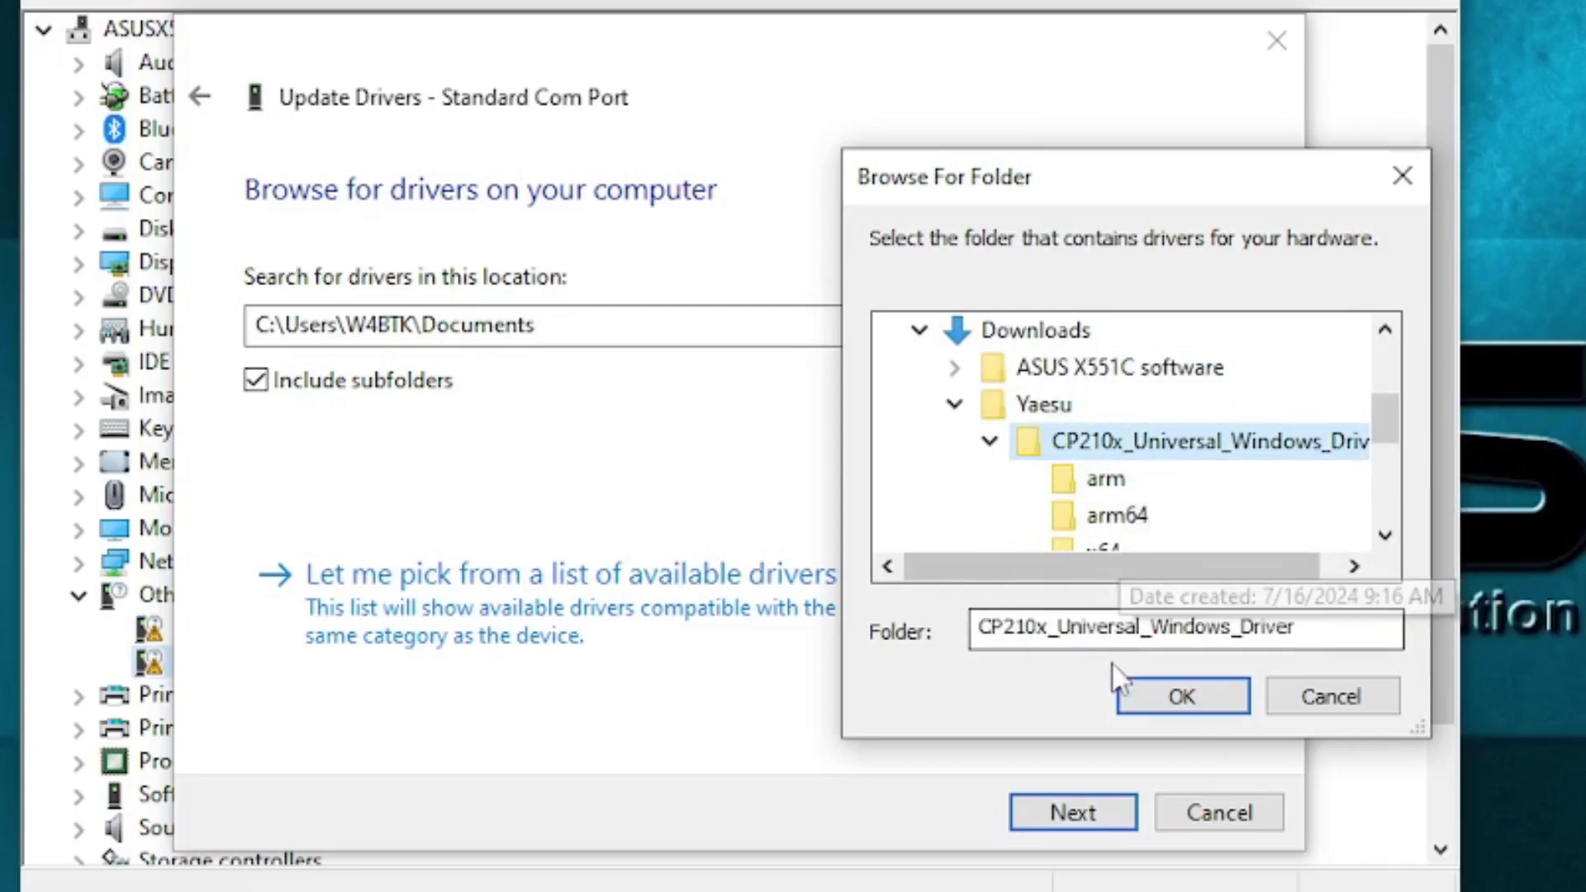
{"action": "left_click", "coordinate": [1146, 694]}
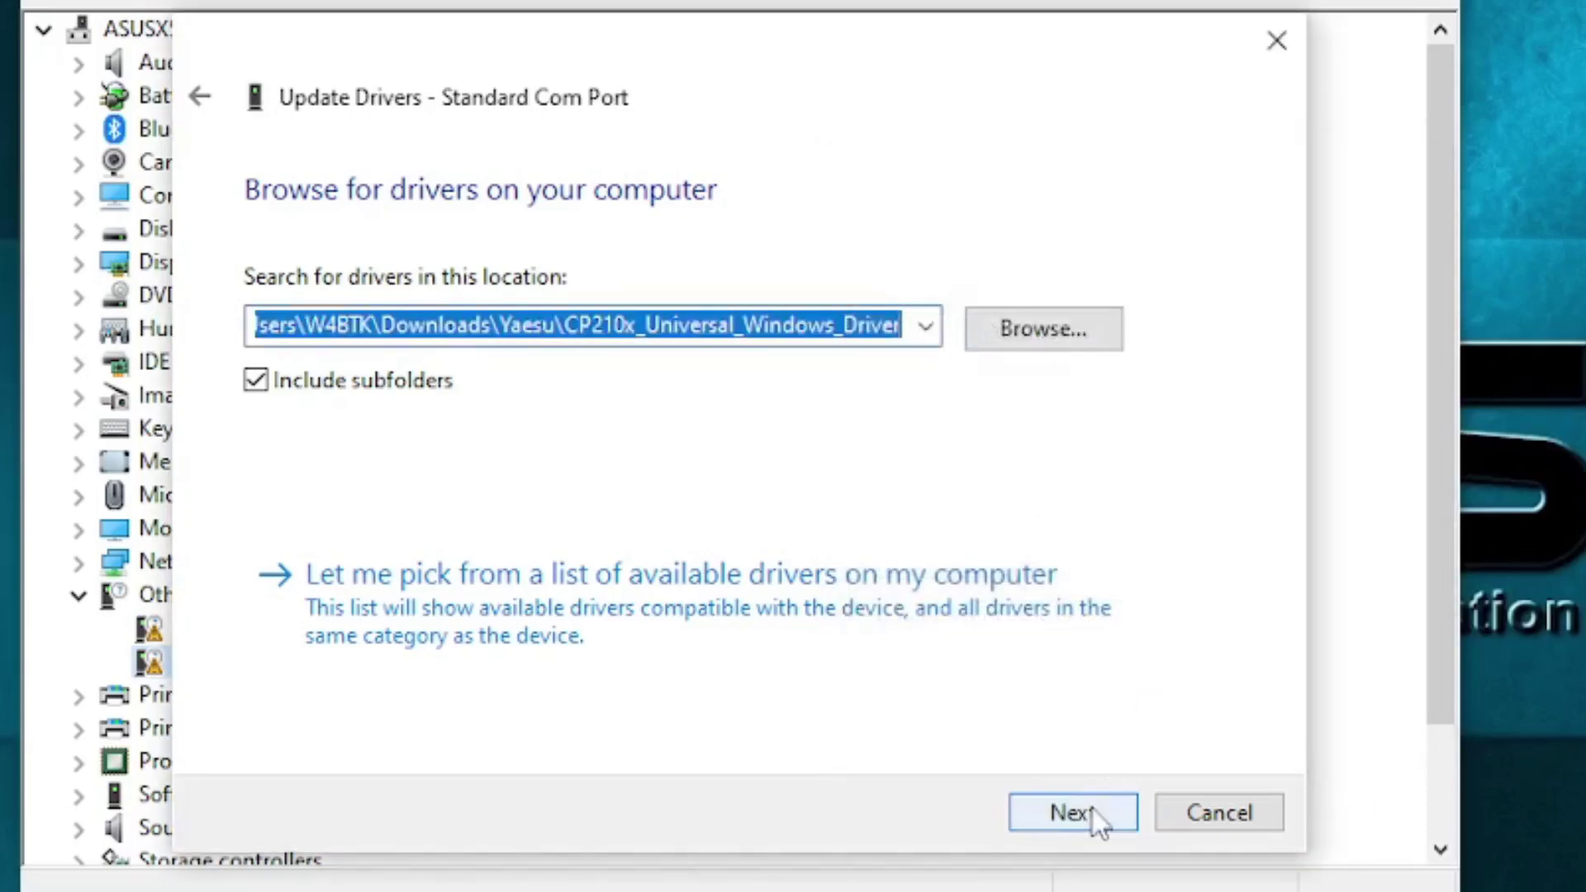
{"action": "left_click", "coordinate": [1084, 814]}
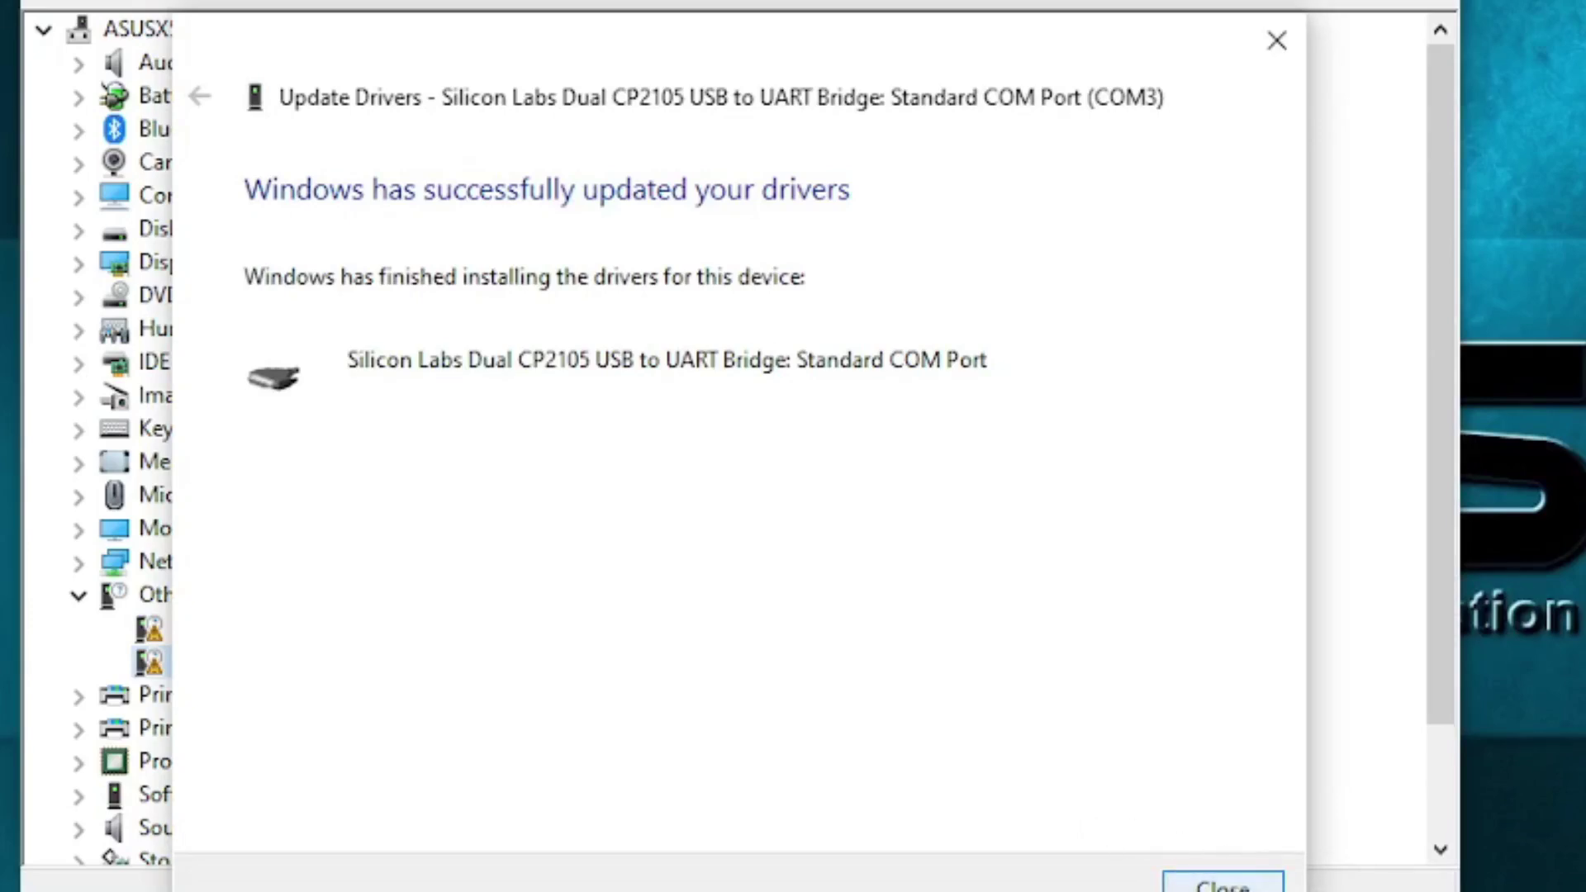
Close the finished wizard and bring up actions for the Enhanced Com Port
{"action": "left_click", "coordinate": [1223, 882]}
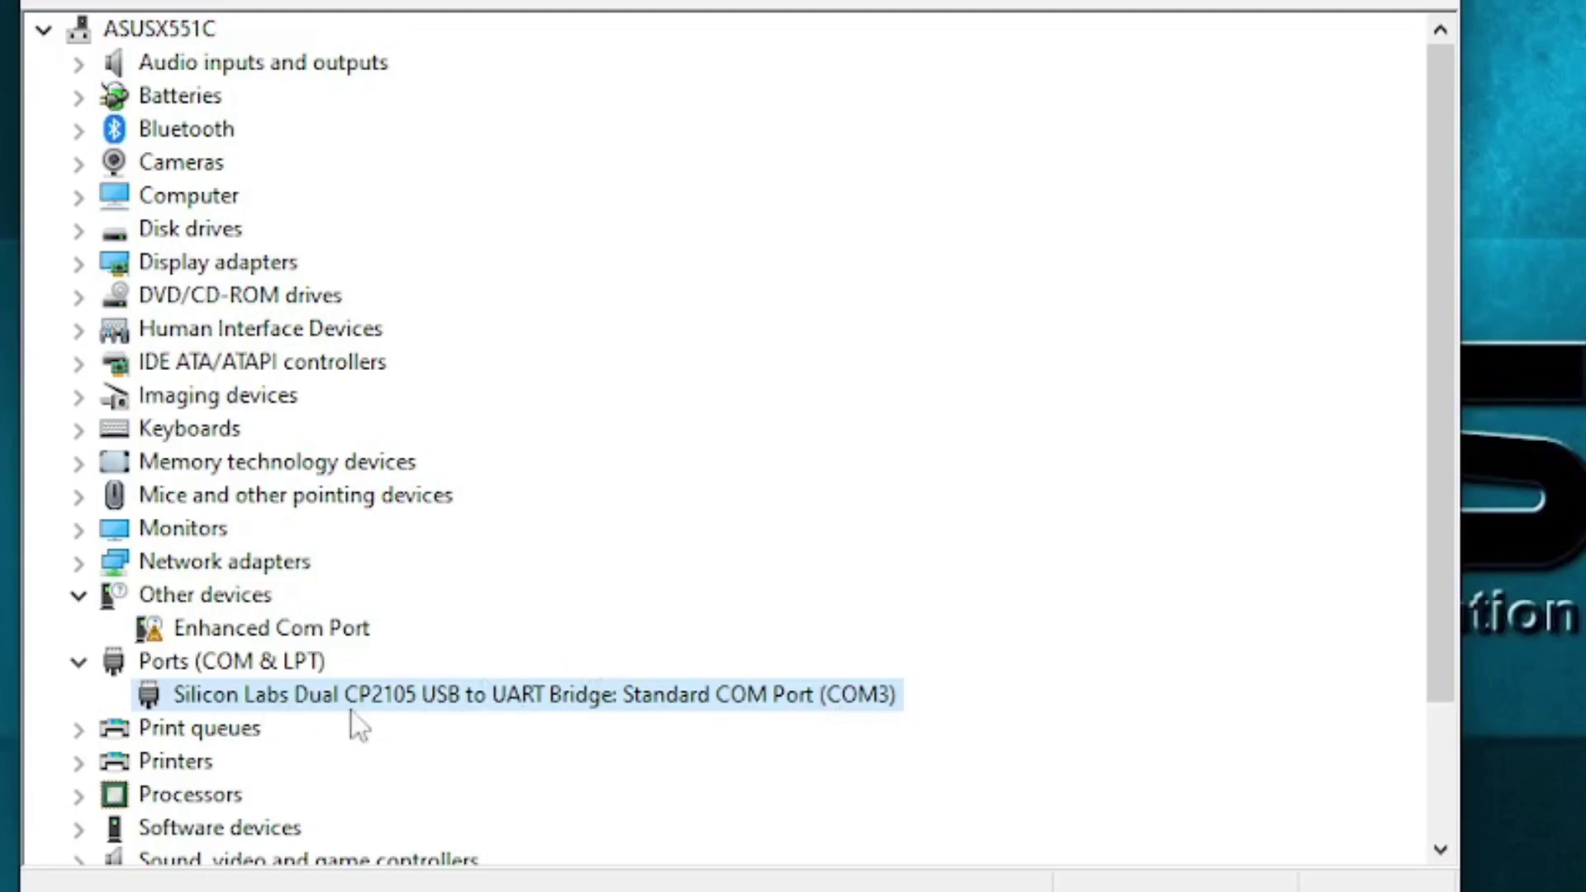
{"action": "left_click", "coordinate": [244, 634]}
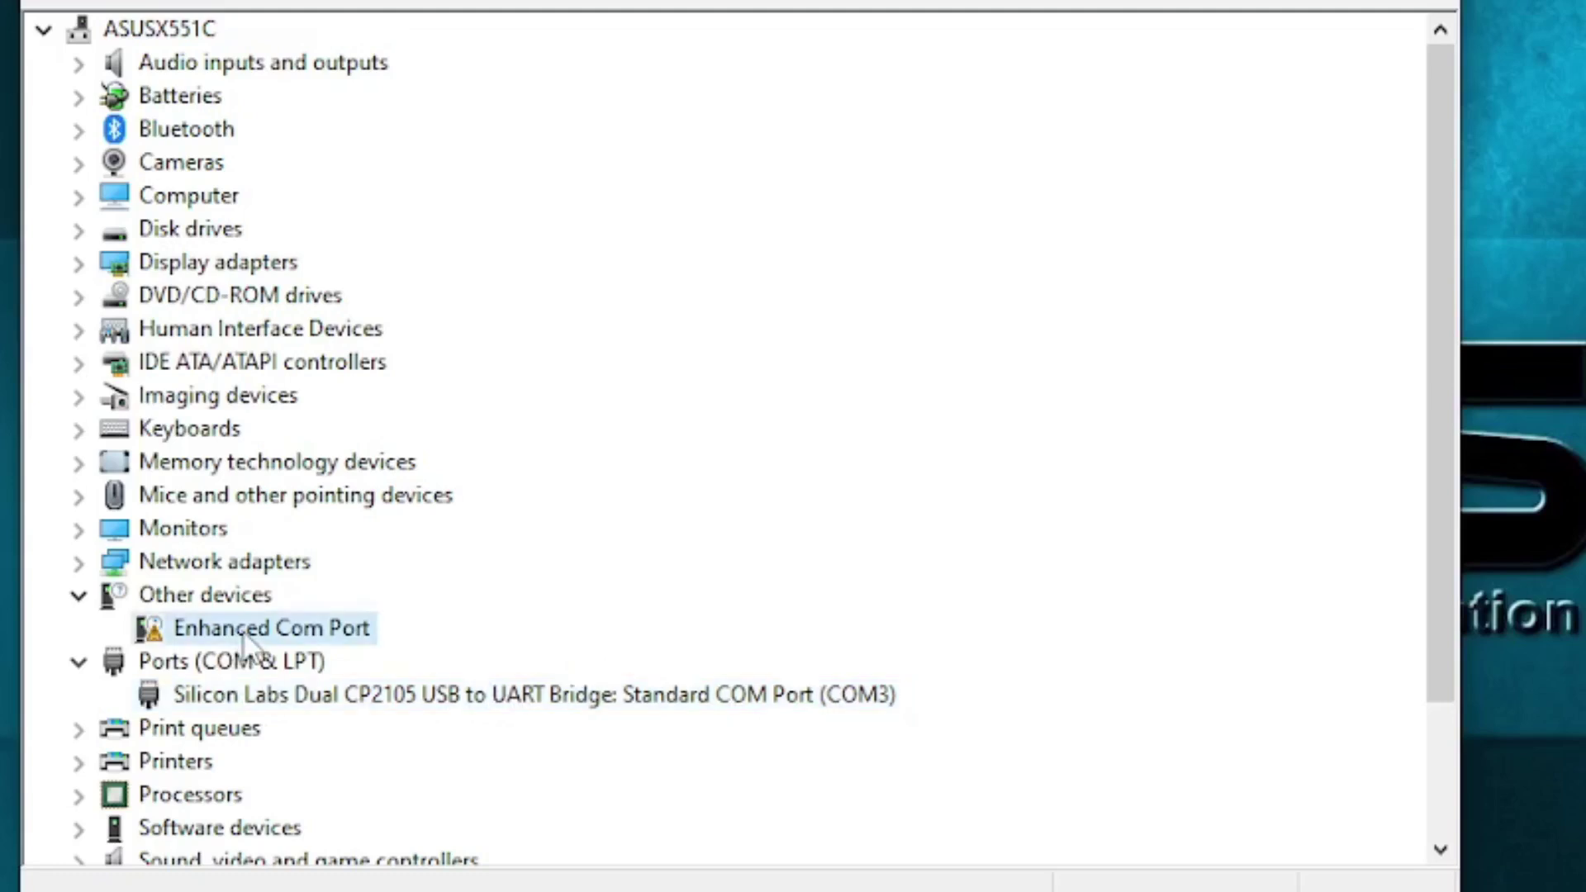
{"action": "right_click", "coordinate": [244, 635]}
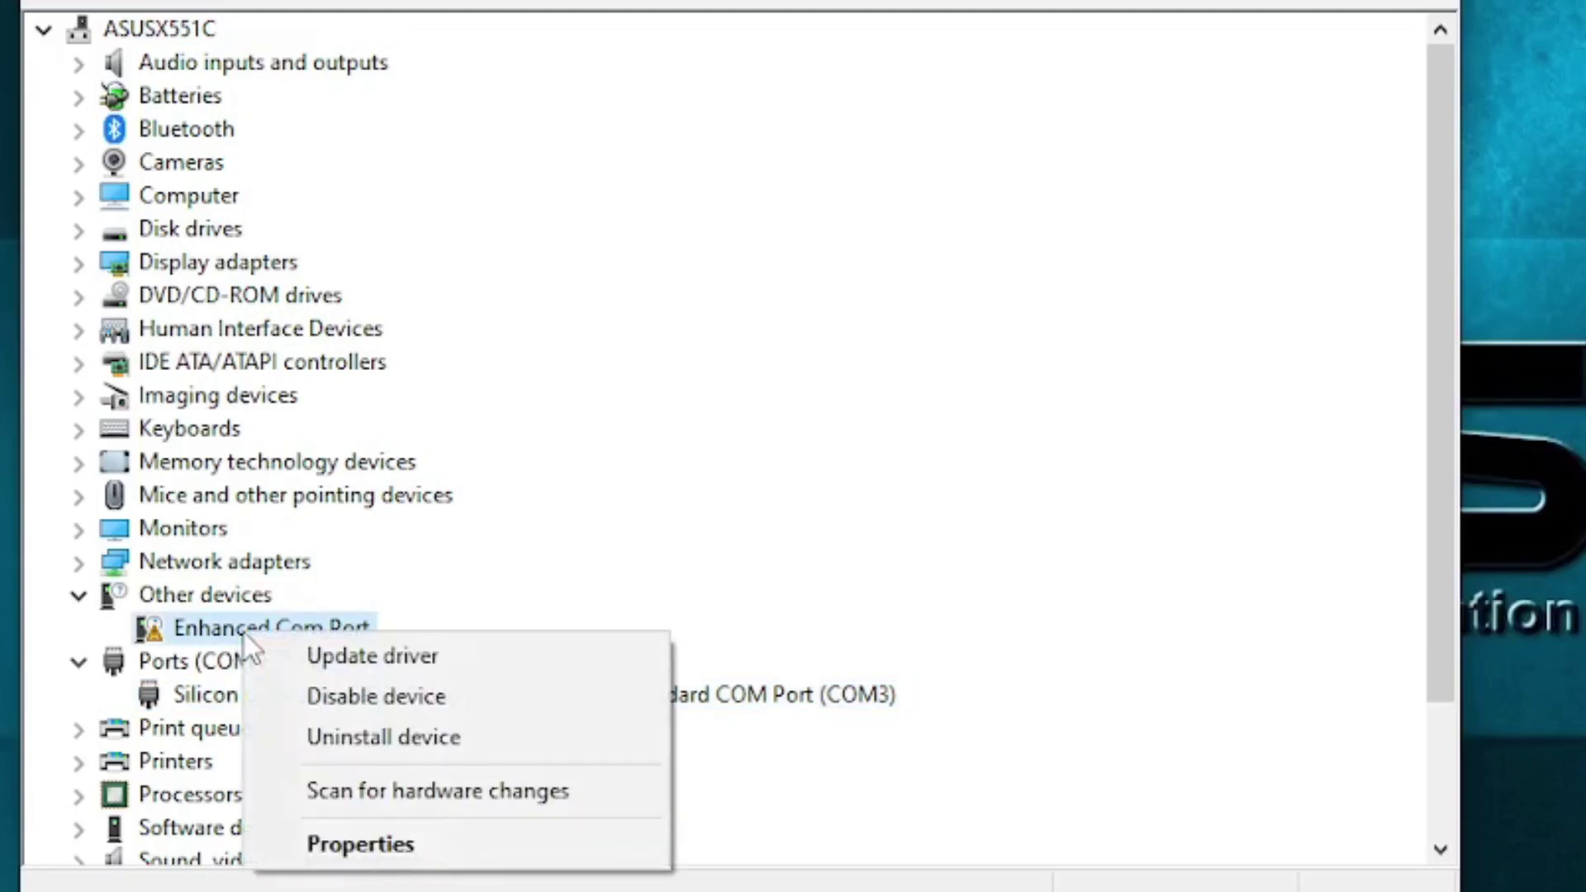
Update the Enhanced Com Port driver from the same CP210x folder, assigning COM4
{"action": "left_click", "coordinate": [291, 652]}
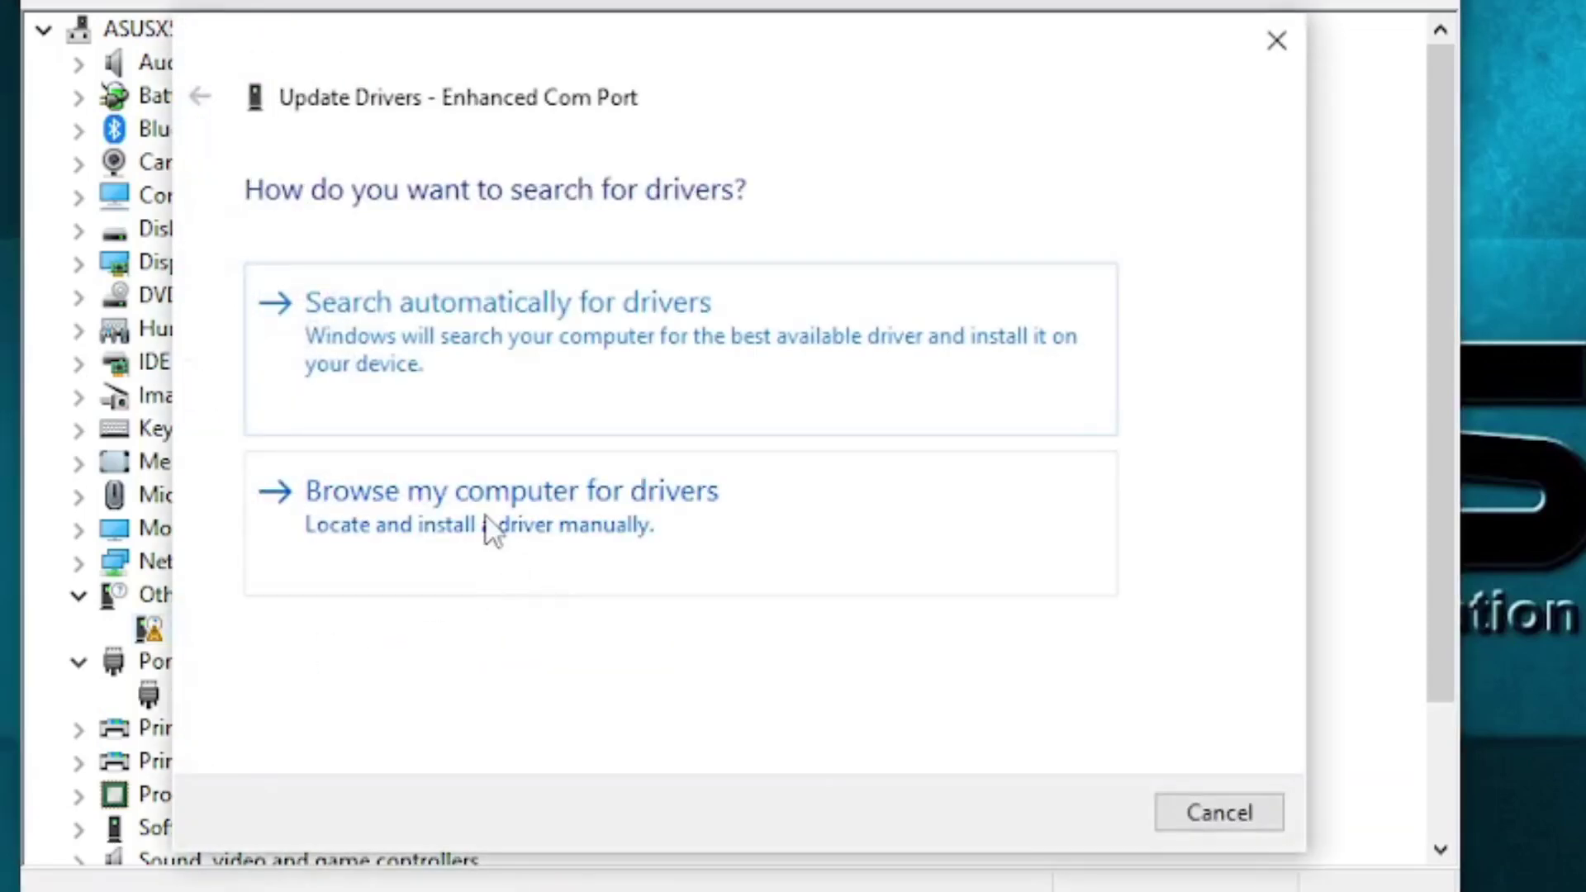
{"action": "left_click", "coordinate": [491, 528]}
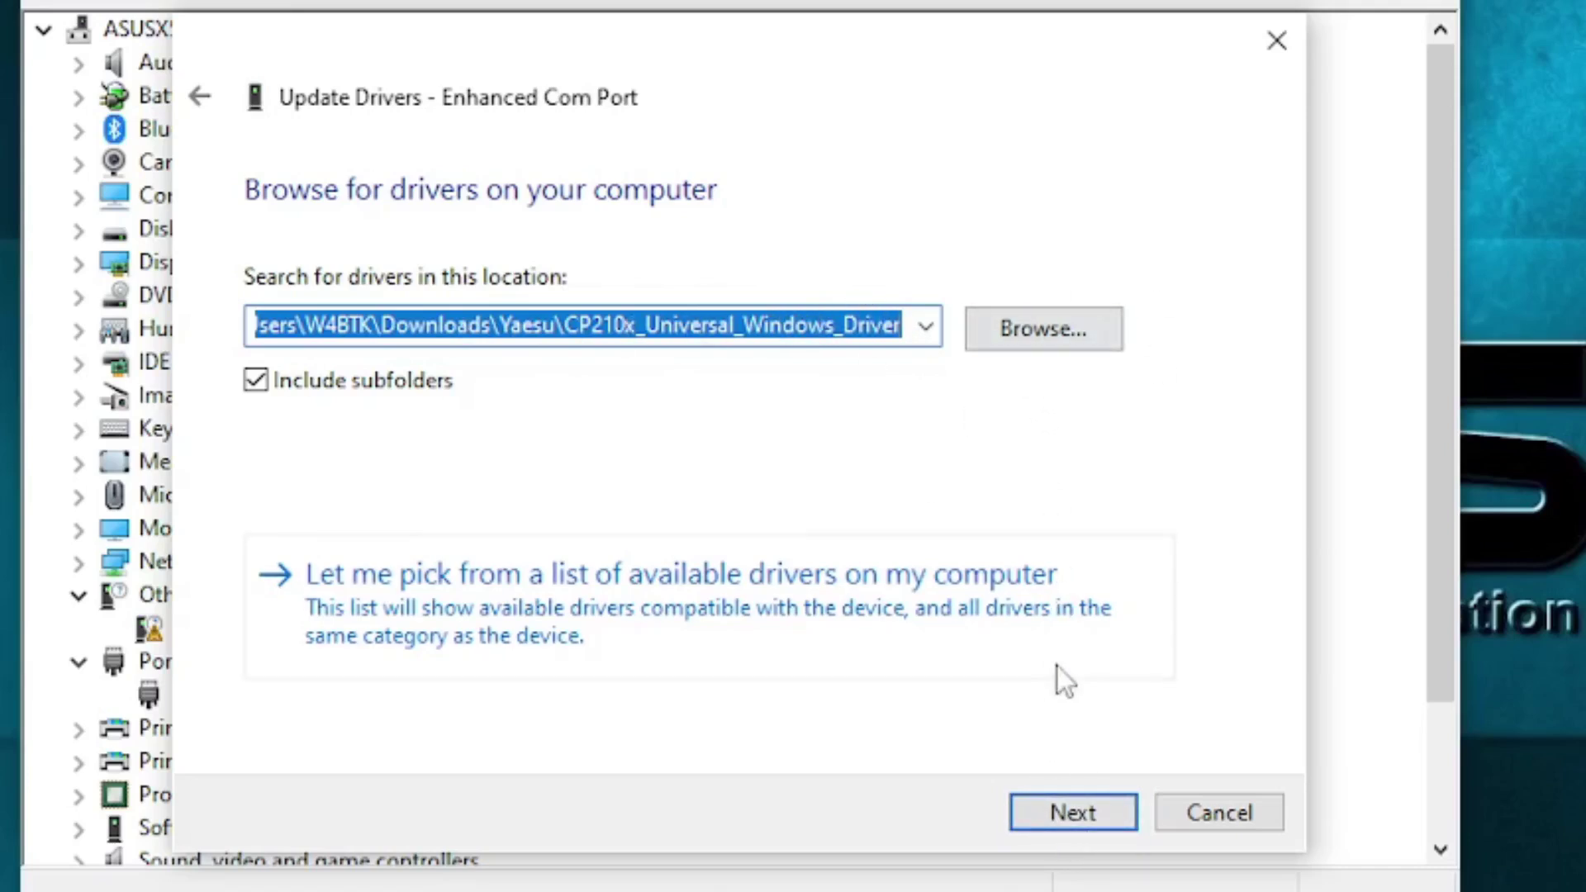
{"action": "left_click", "coordinate": [1054, 820]}
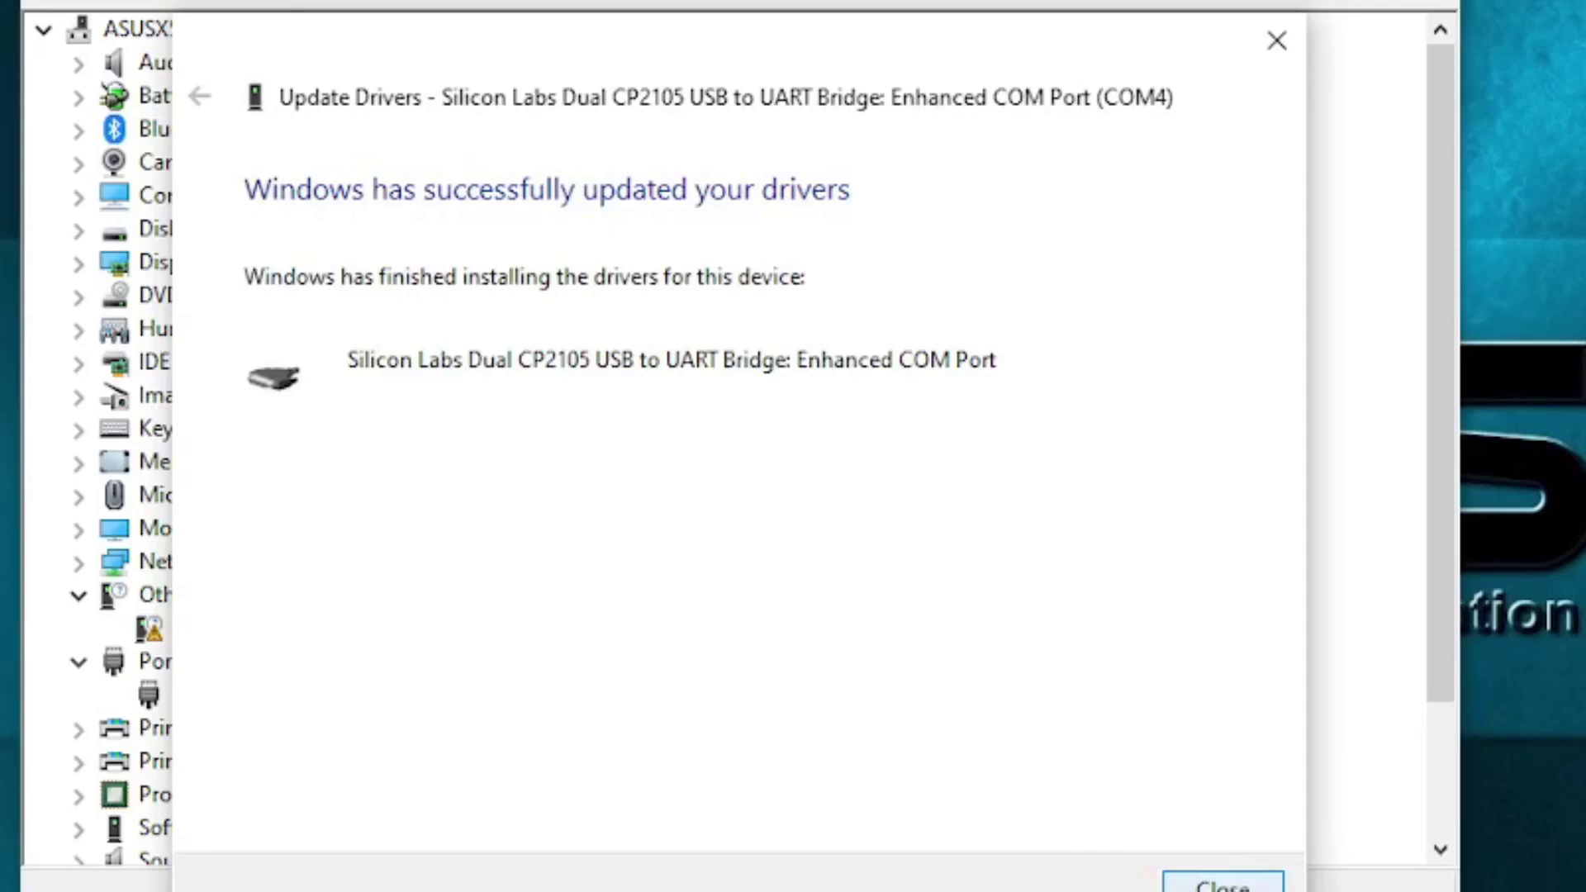
Close the driver wizard, leaving both CP2105 ports (COM3, COM4) under Ports
{"action": "left_click", "coordinate": [1222, 882]}
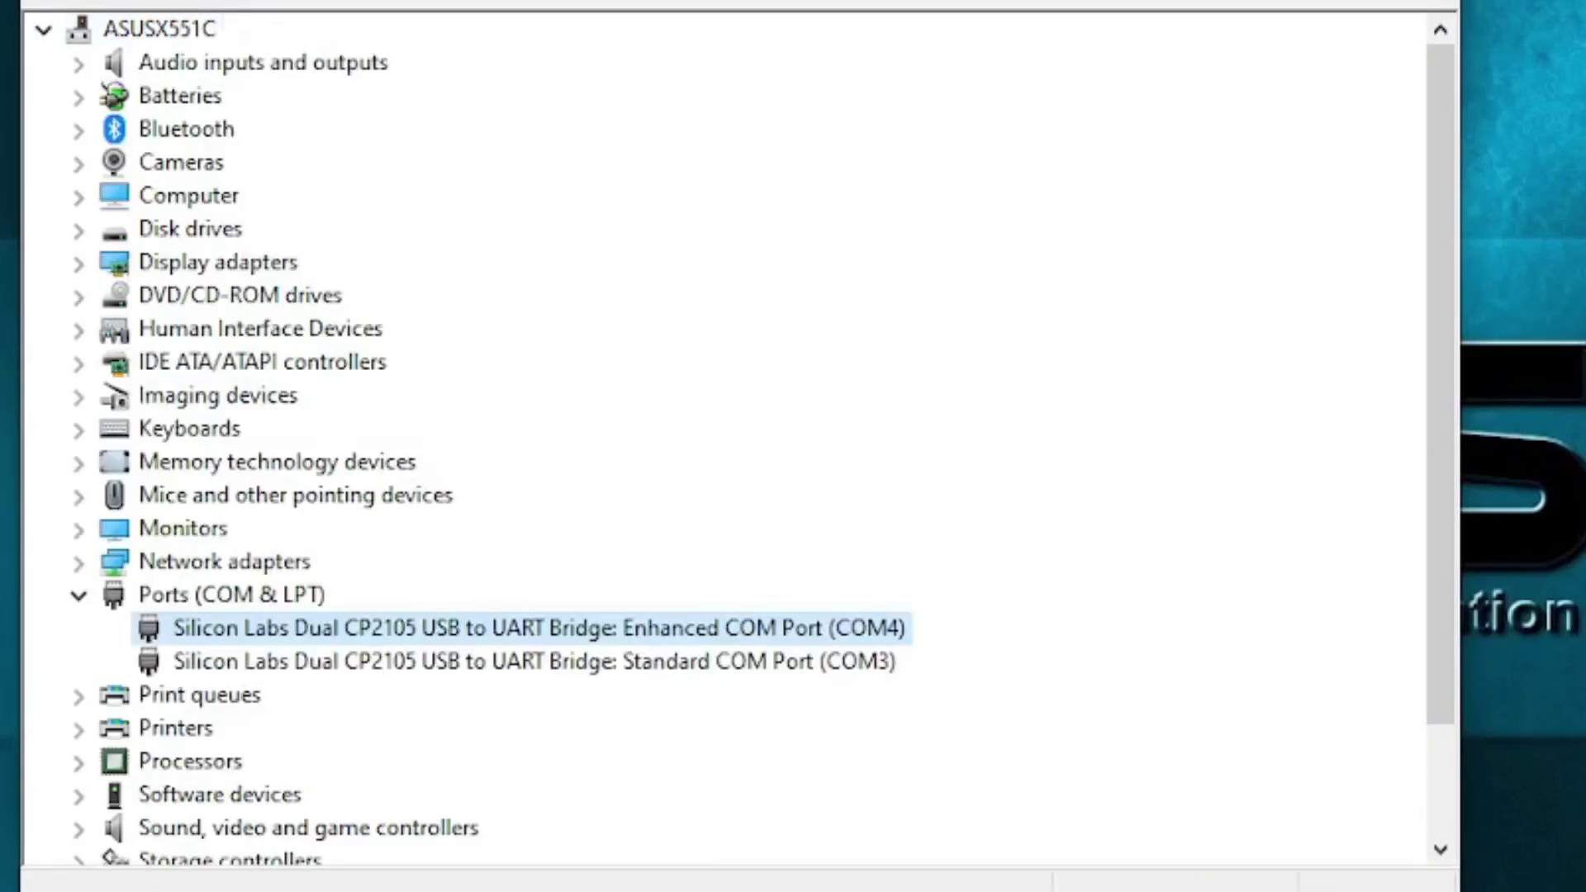